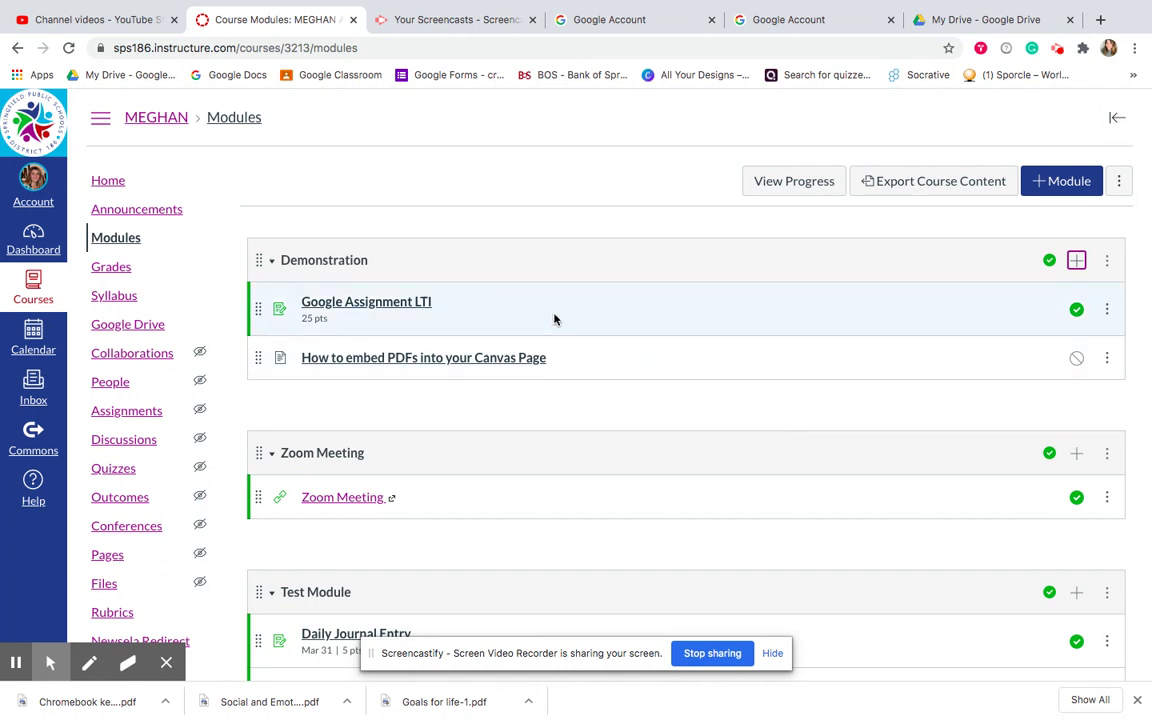
Open the page "How to embed PDFs into your Canvas Page" for editing and place the cursor in its body
{"action": "left_click", "coordinate": [499, 360]}
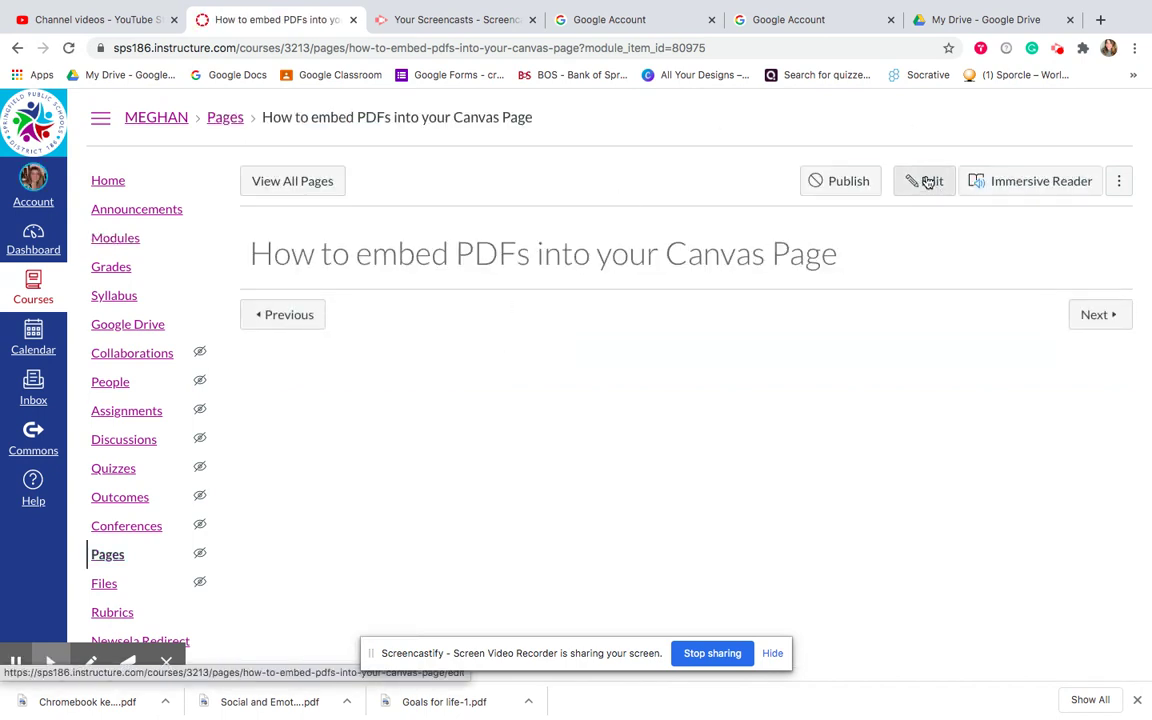
{"action": "left_click", "coordinate": [930, 181]}
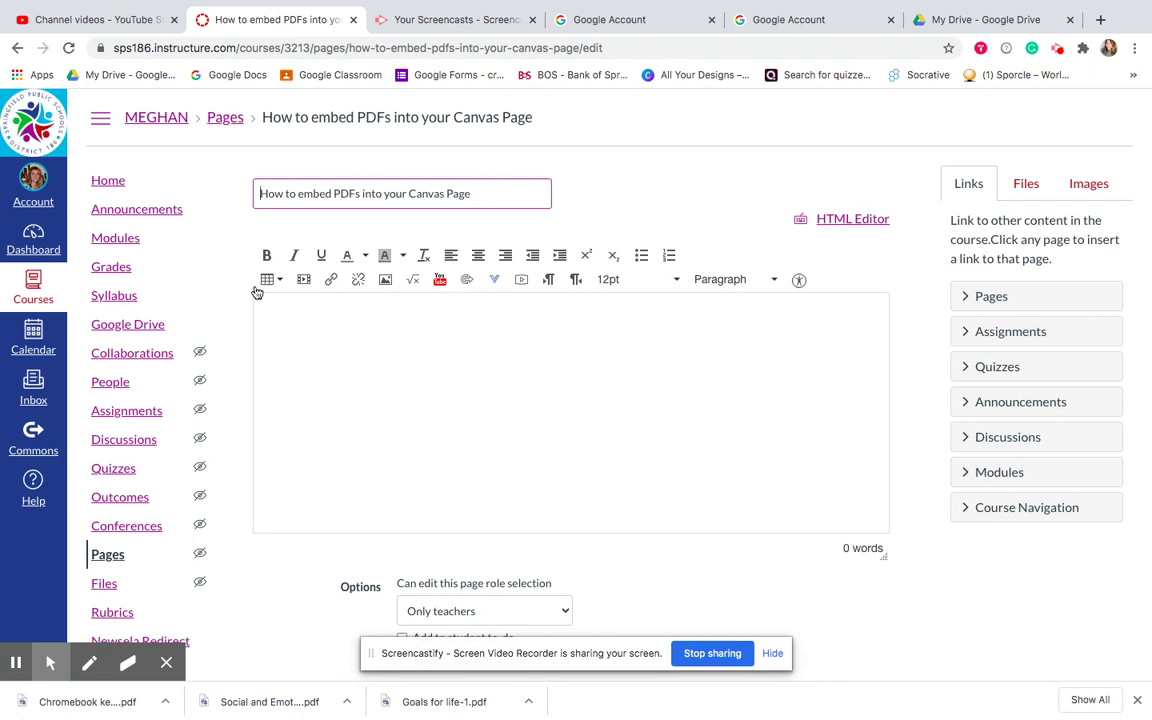
{"action": "left_click", "coordinate": [271, 314]}
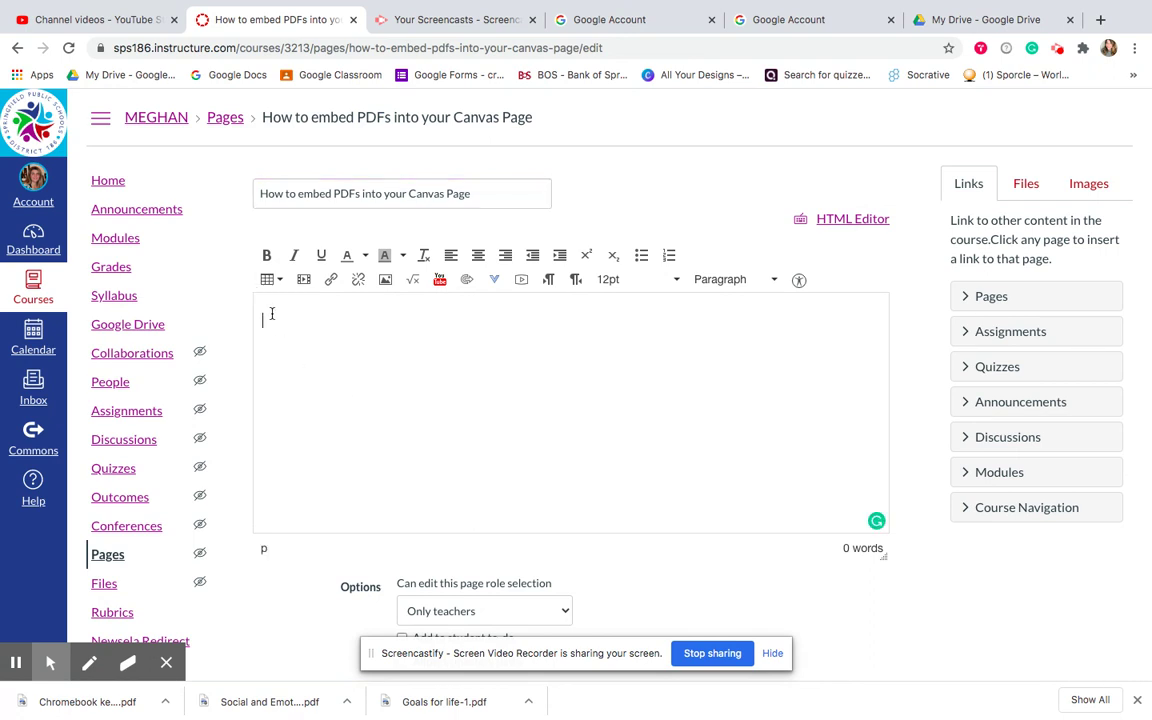
Look through the course files available for the page and open the form for uploading a new file
{"action": "left_click", "coordinate": [1030, 183]}
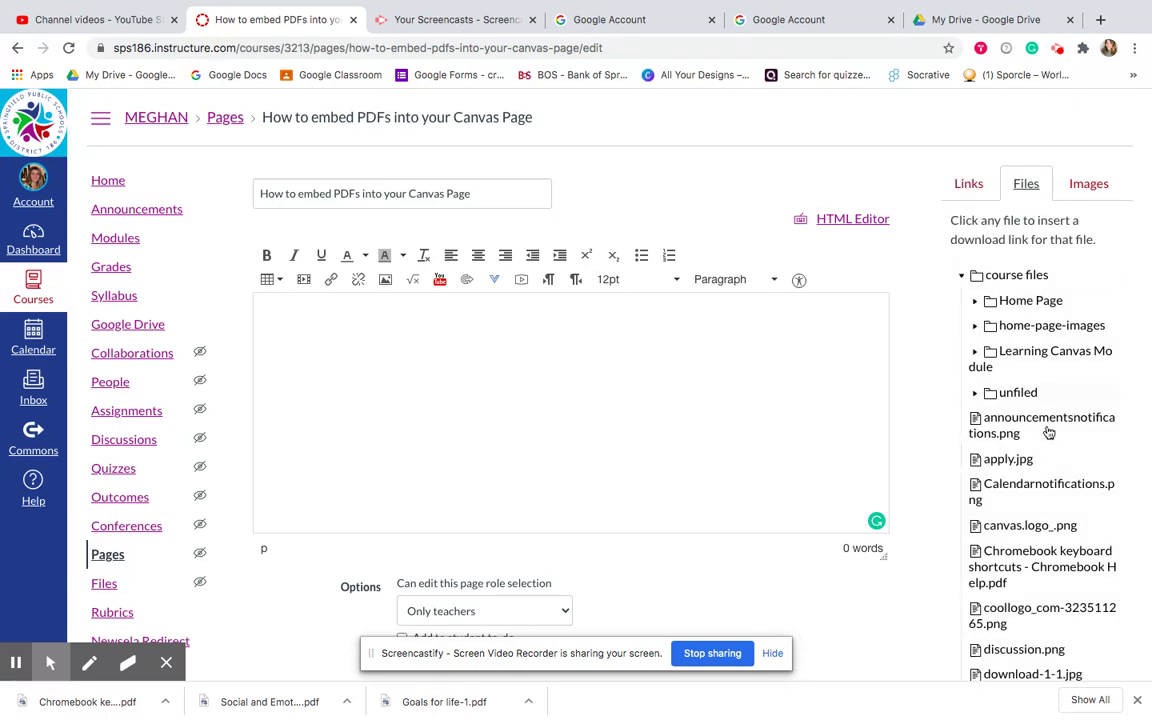
{"action": "scroll", "coordinate": [1048, 432], "scroll_direction": "down", "scroll_amount": 10}
{"action": "scroll", "coordinate": [1048, 432], "scroll_direction": "up", "scroll_amount": 8}
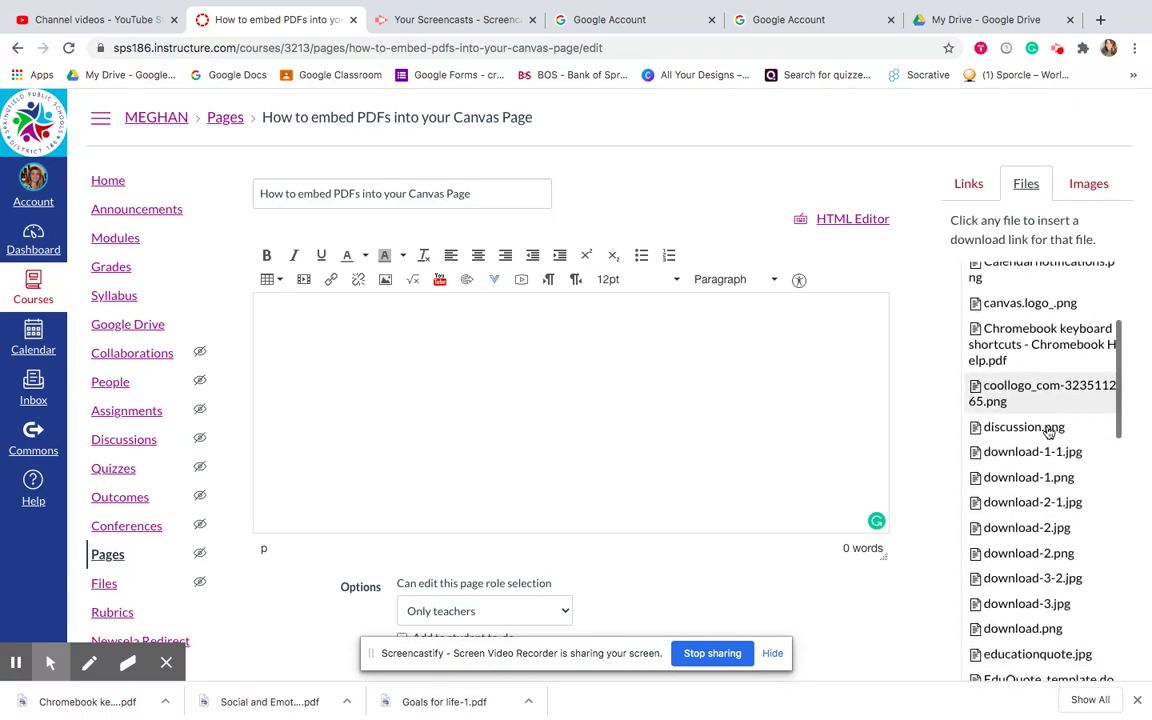
{"action": "scroll", "coordinate": [1048, 432], "scroll_direction": "down", "scroll_amount": 1}
{"action": "scroll", "coordinate": [1048, 432], "scroll_direction": "up", "scroll_amount": 3}
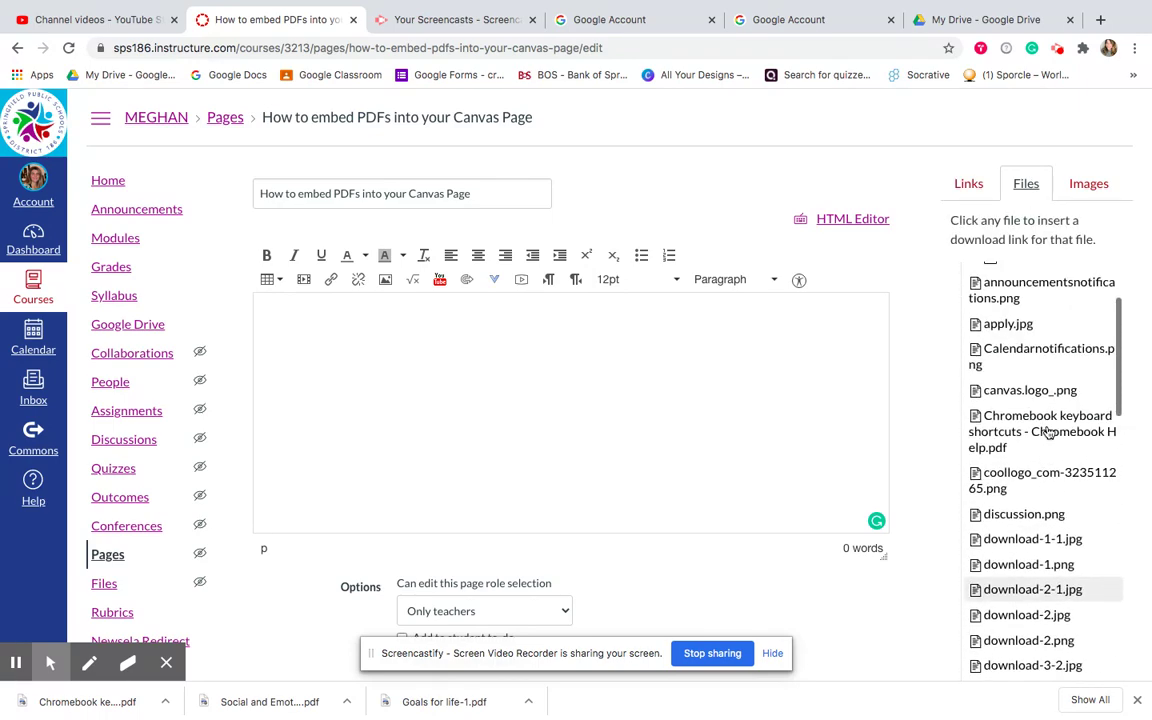
{"action": "scroll", "coordinate": [1048, 432], "scroll_direction": "down", "scroll_amount": 10}
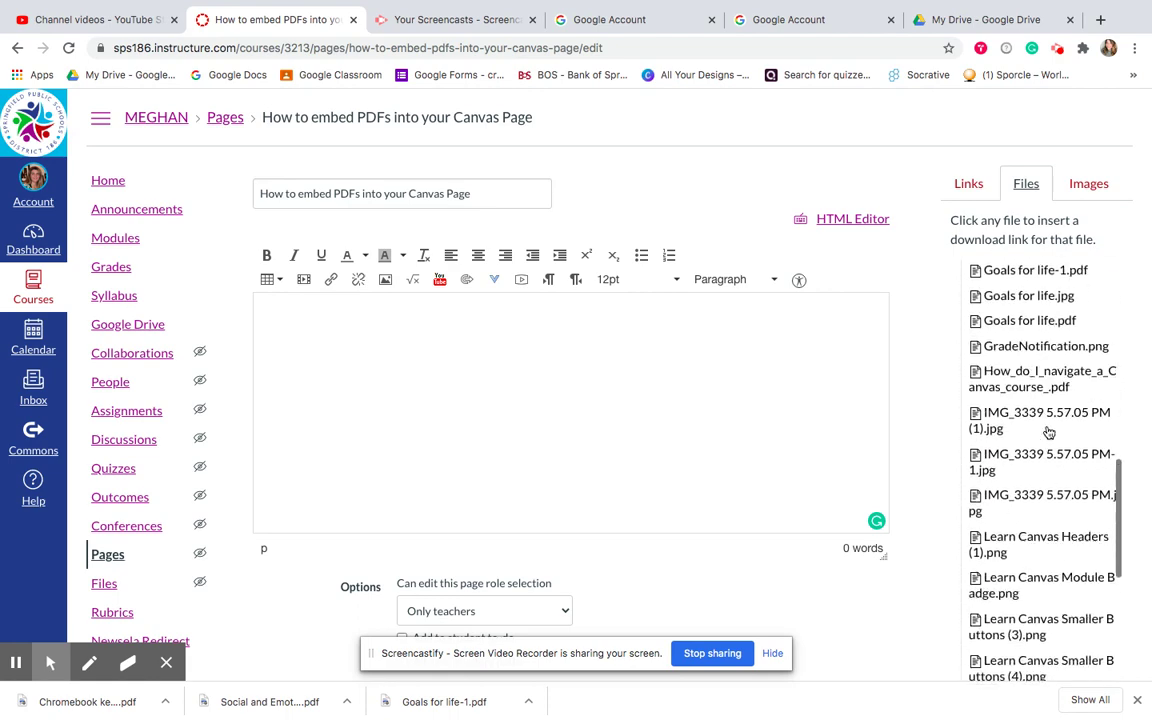
{"action": "scroll", "coordinate": [1048, 432], "scroll_direction": "down", "scroll_amount": 7}
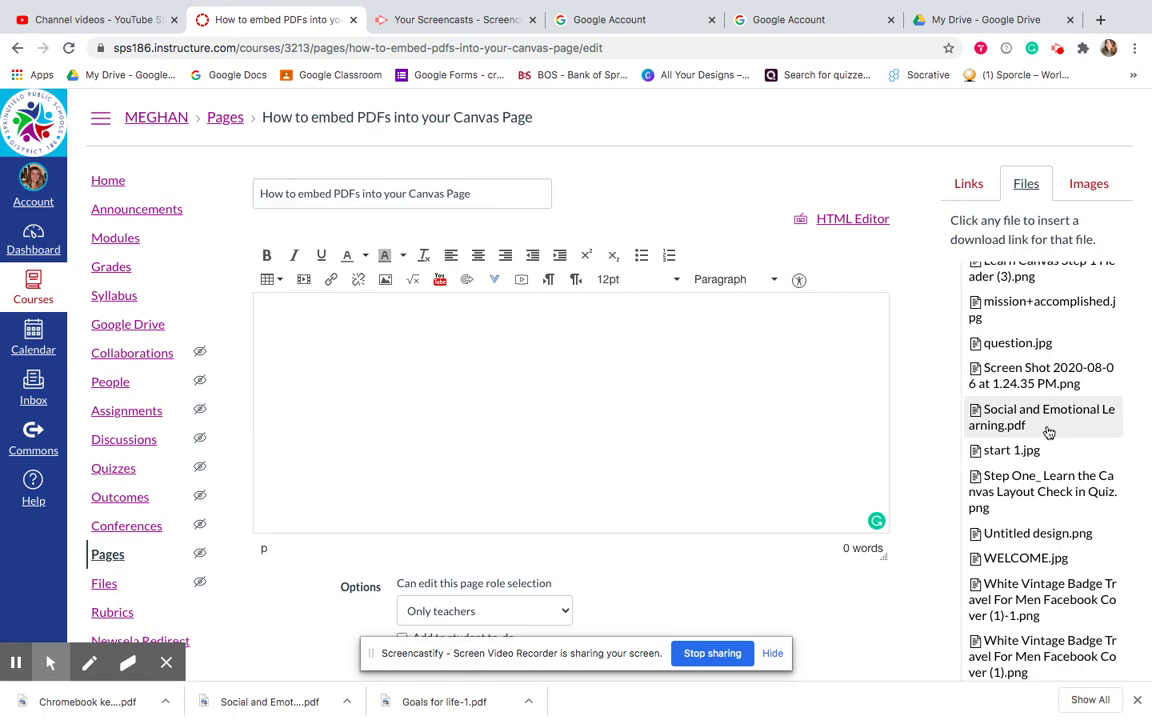
{"action": "scroll", "coordinate": [1048, 432], "scroll_direction": "down", "scroll_amount": 3}
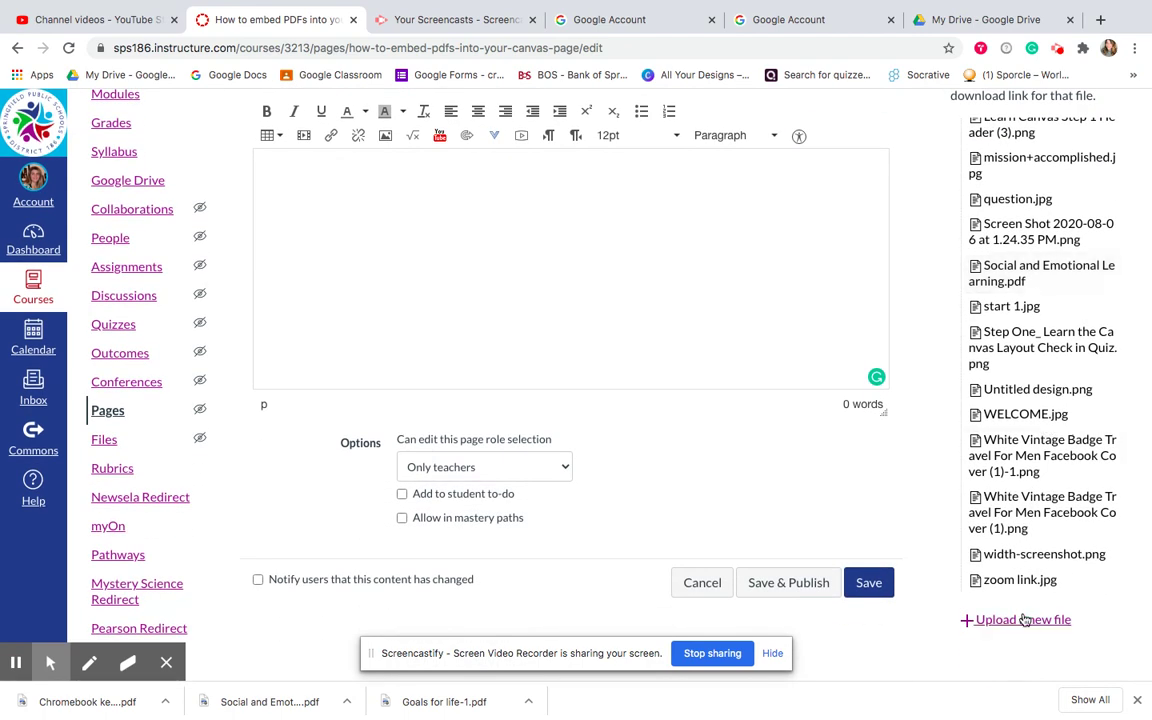
{"action": "left_click", "coordinate": [1022, 620]}
{"action": "scroll", "coordinate": [1021, 624], "scroll_direction": "down", "scroll_amount": 3}
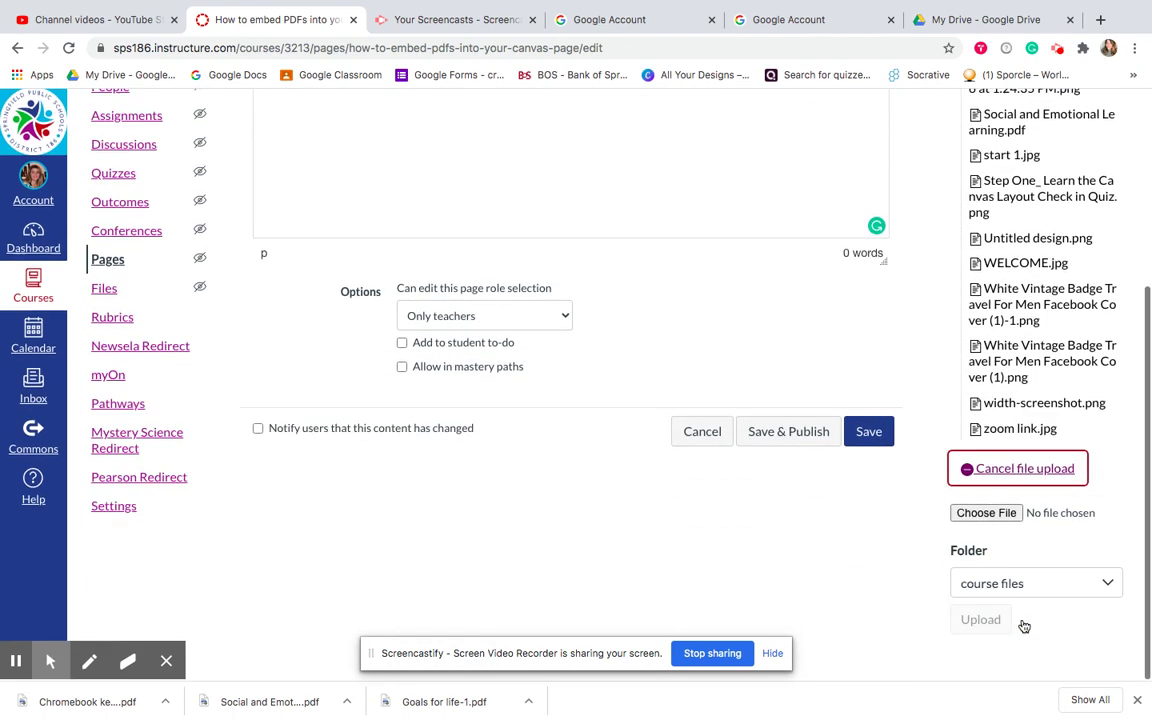
Choose Goals for life.pdf from the Desktop and upload it into the course files folder
{"action": "left_click", "coordinate": [1001, 513]}
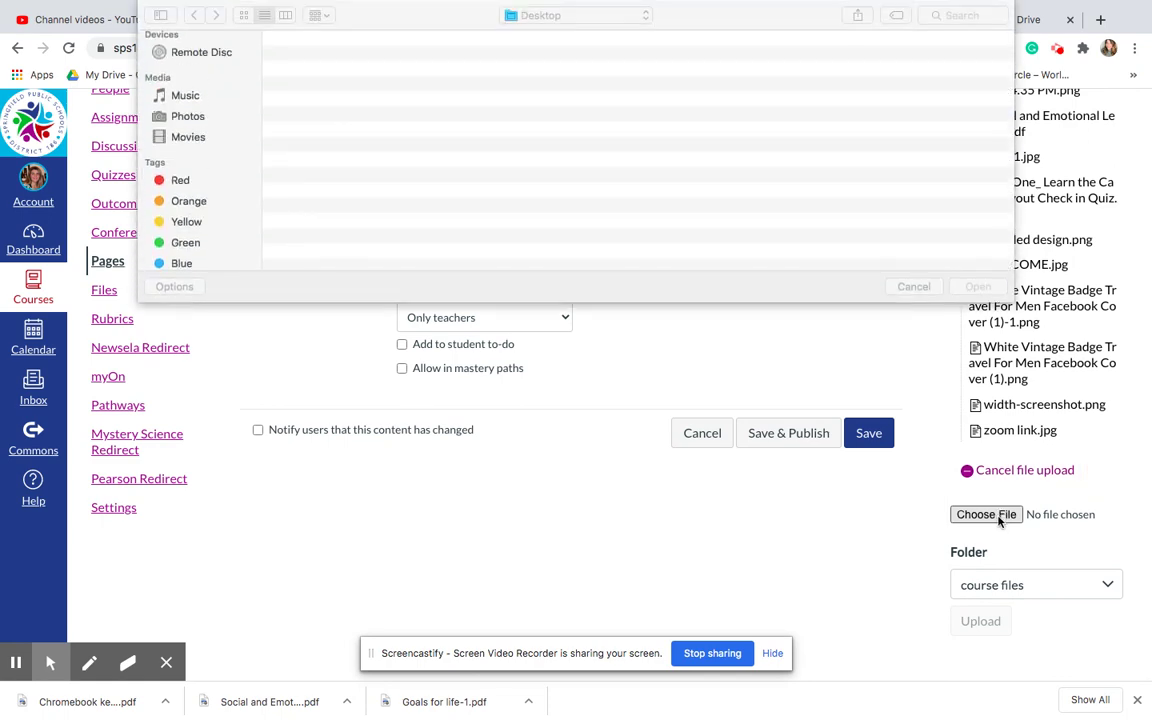
{"action": "scroll", "coordinate": [467, 148], "scroll_direction": "down", "scroll_amount": 5}
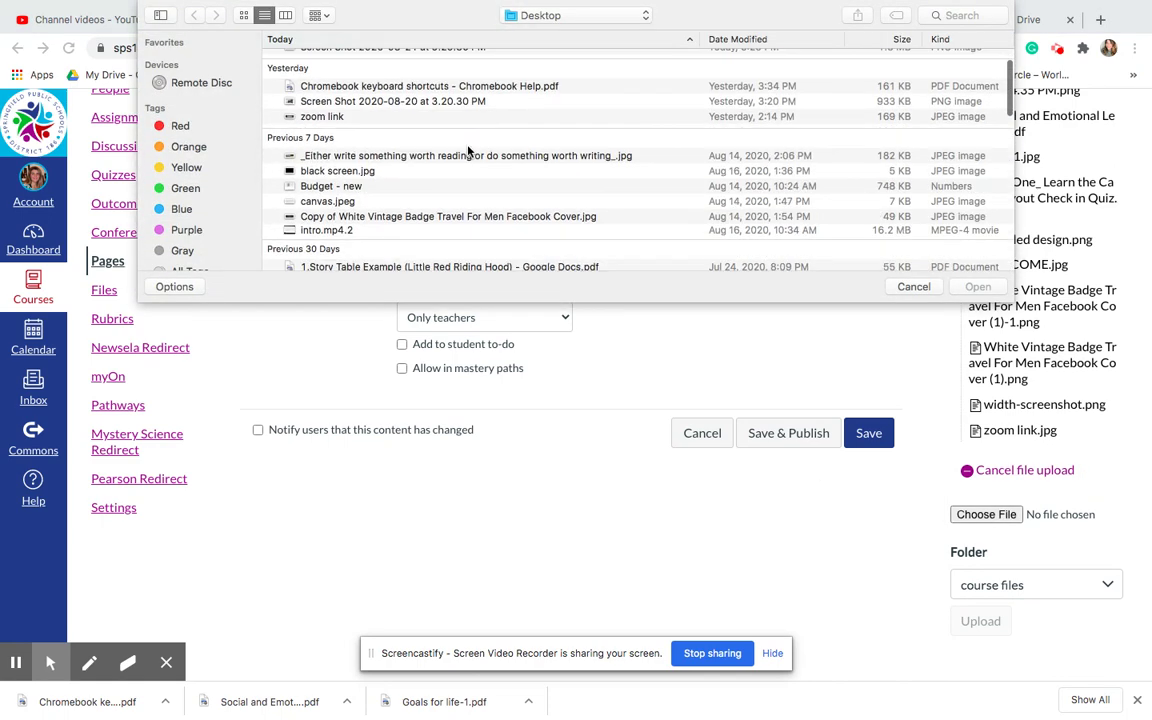
{"action": "scroll", "coordinate": [467, 150], "scroll_direction": "down", "scroll_amount": 6}
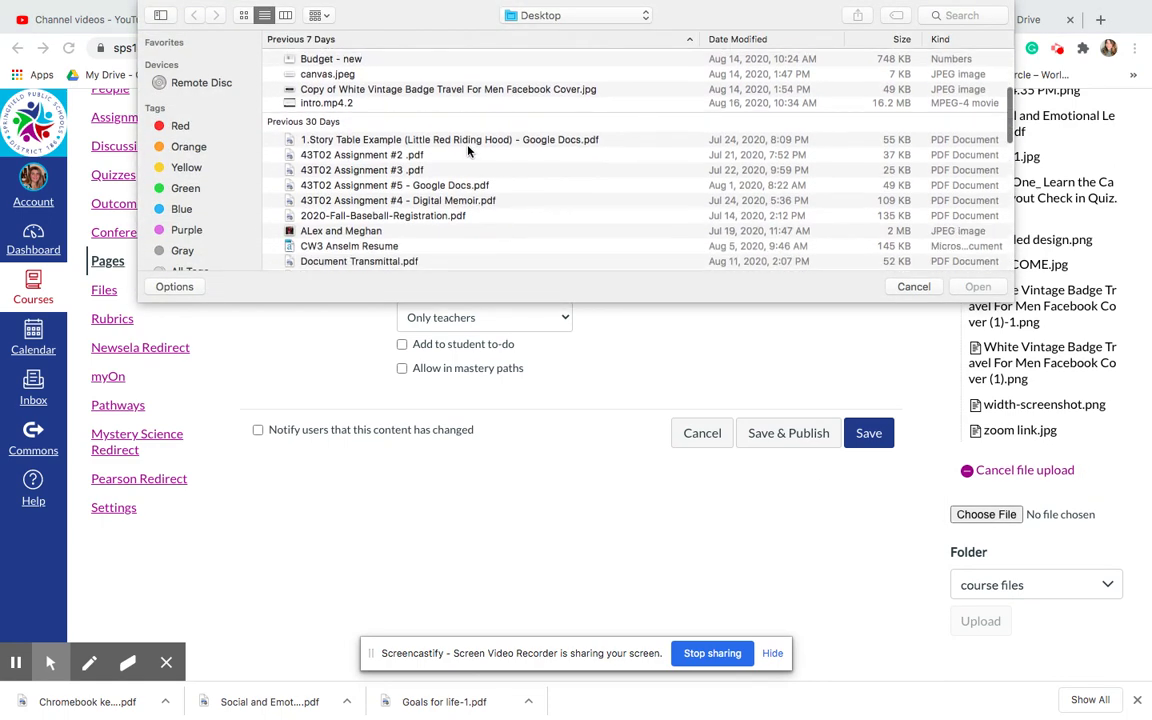
{"action": "scroll", "coordinate": [467, 150], "scroll_direction": "up", "scroll_amount": 1}
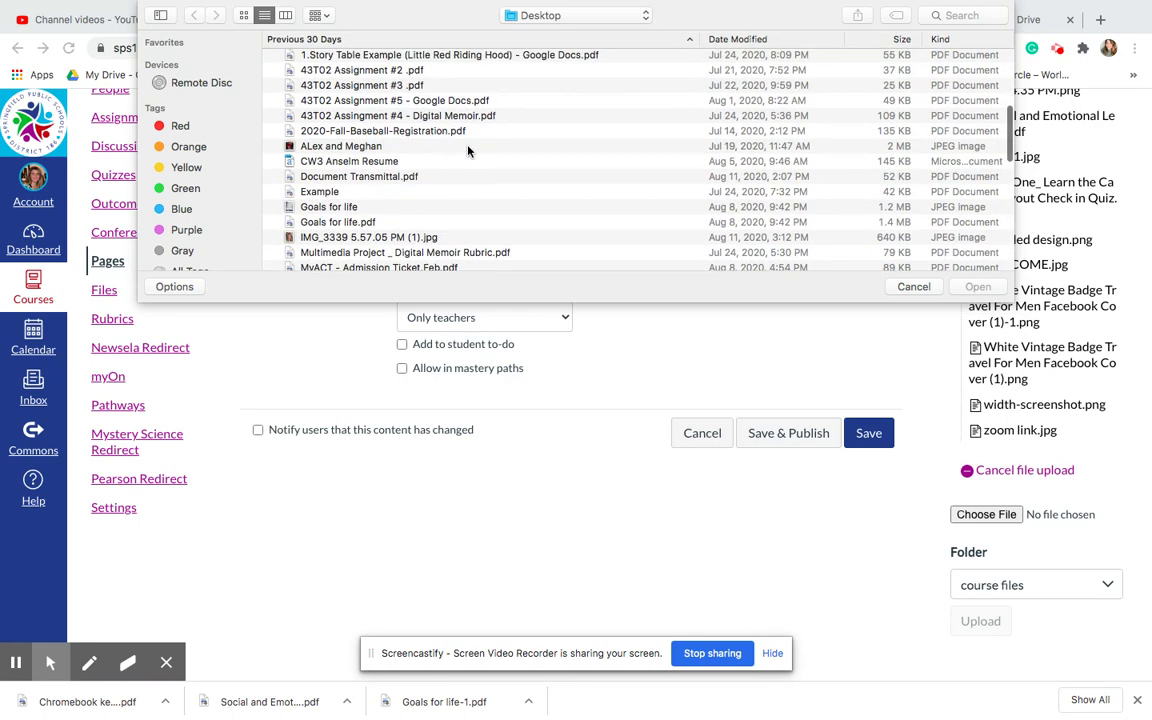
{"action": "scroll", "coordinate": [467, 150], "scroll_direction": "down", "scroll_amount": 3}
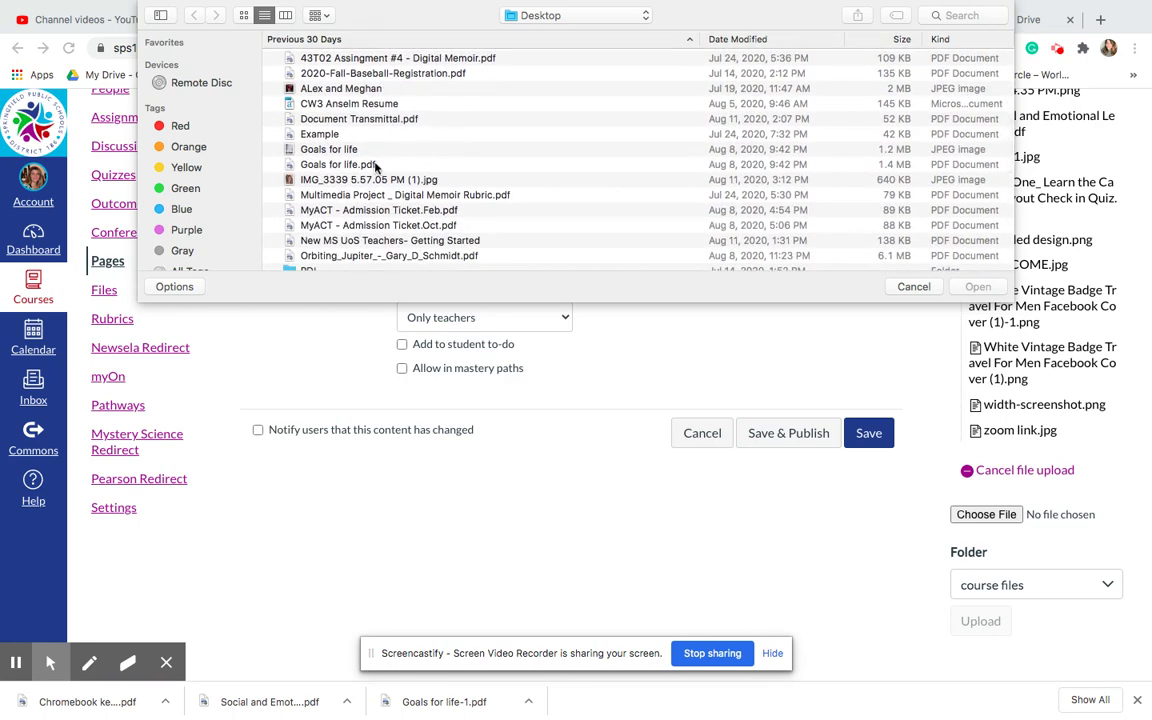
{"action": "left_click", "coordinate": [363, 166]}
{"action": "double_click", "coordinate": [363, 166]}
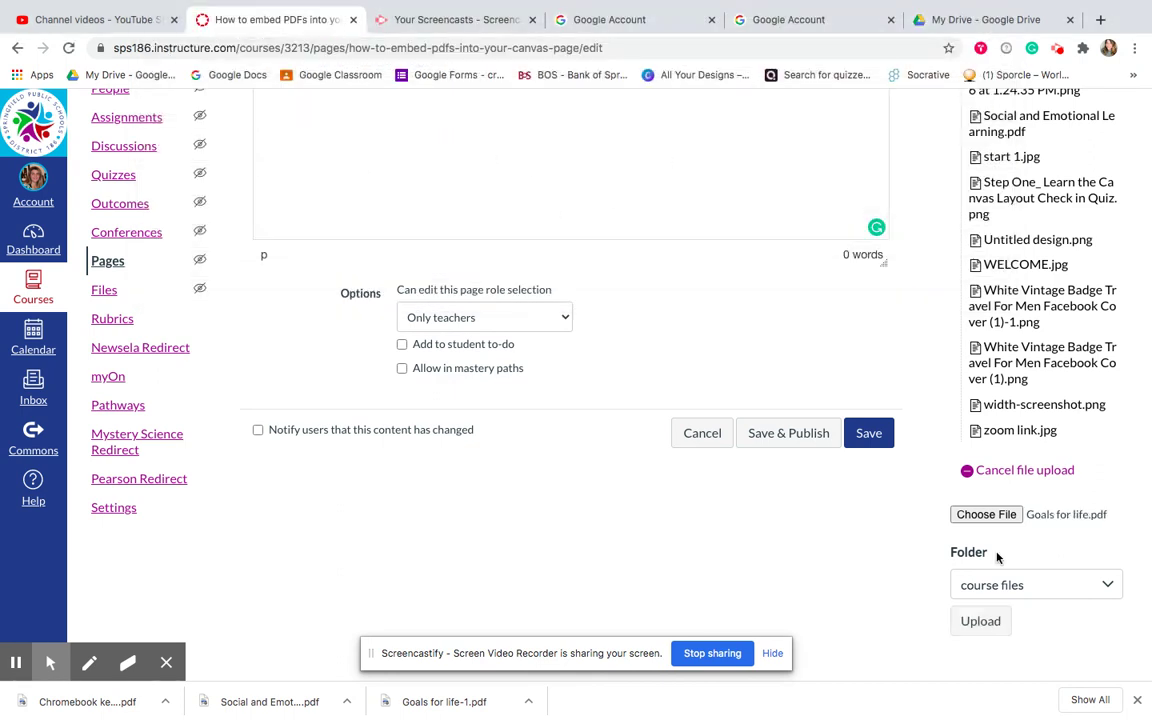
{"action": "left_click", "coordinate": [981, 622]}
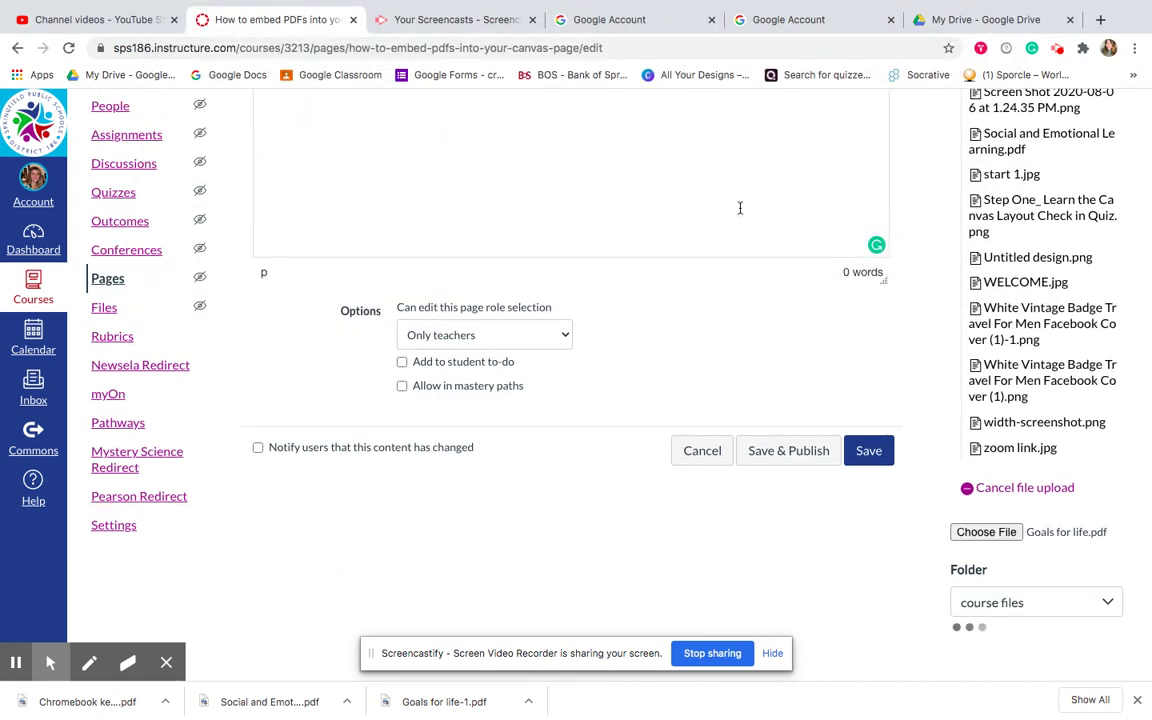
{"action": "scroll", "coordinate": [740, 208], "scroll_direction": "up", "scroll_amount": 1}
{"action": "scroll", "coordinate": [740, 208], "scroll_direction": "up", "scroll_amount": 3}
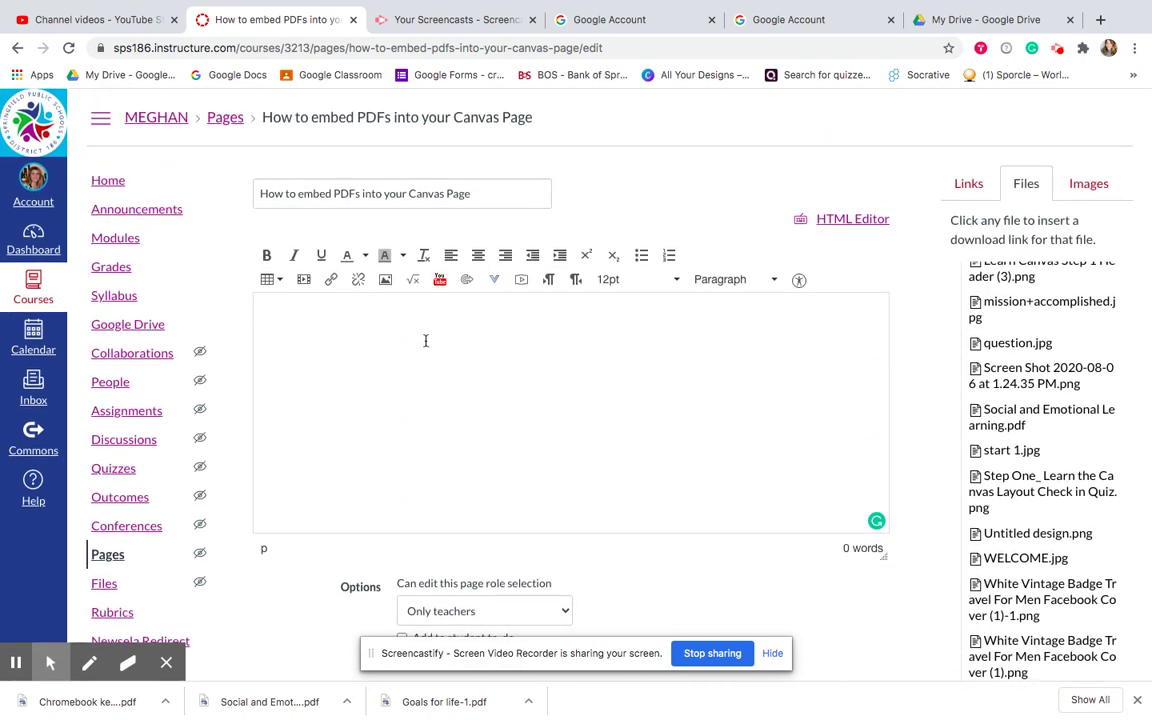
{"action": "scroll", "coordinate": [425, 341], "scroll_direction": "down", "scroll_amount": 3}
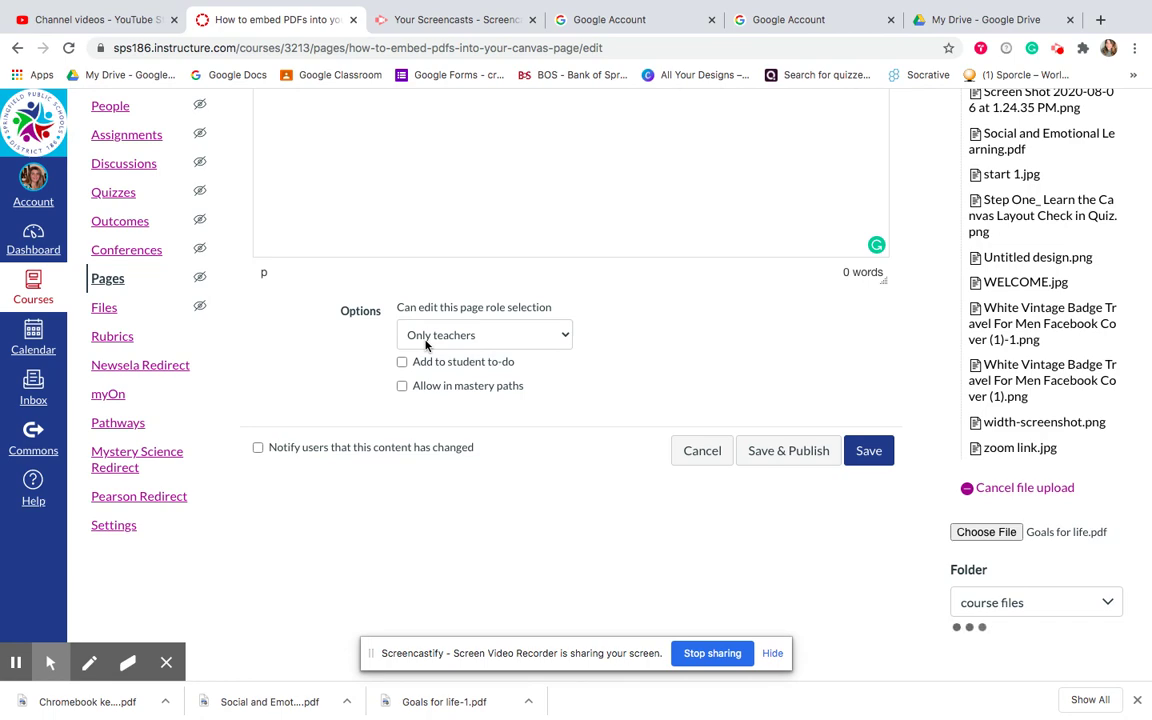
{"action": "scroll", "coordinate": [425, 345], "scroll_direction": "up", "scroll_amount": 2}
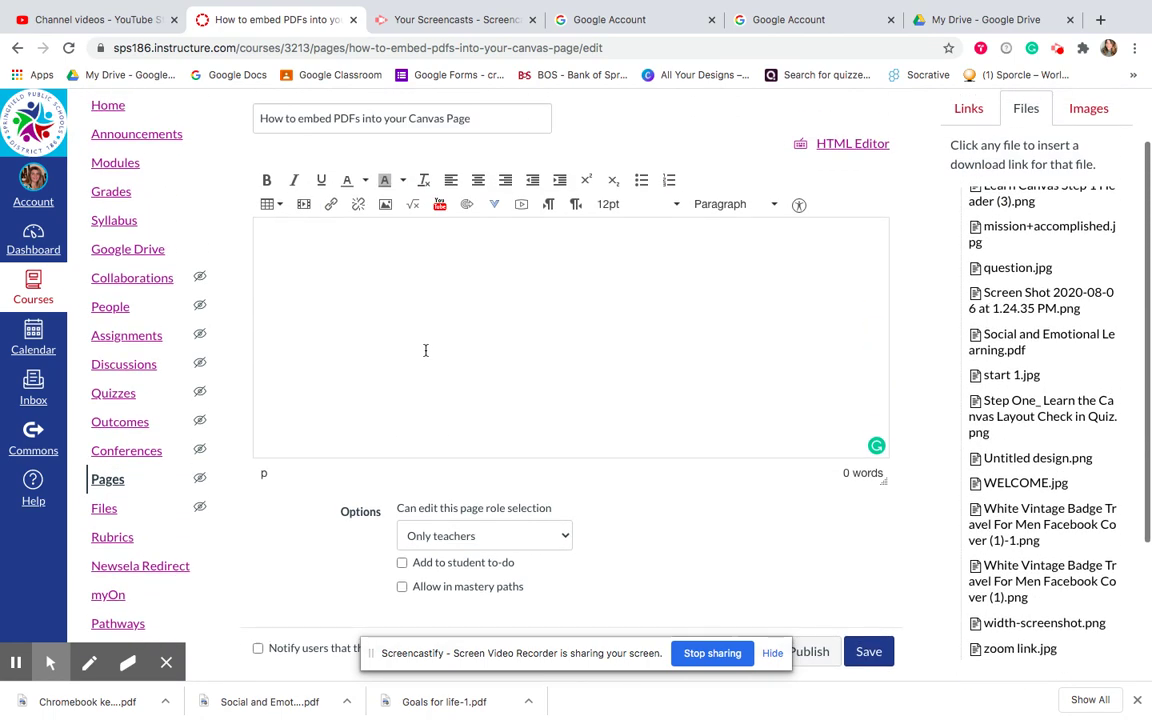
{"action": "scroll", "coordinate": [425, 351], "scroll_direction": "down", "scroll_amount": 2}
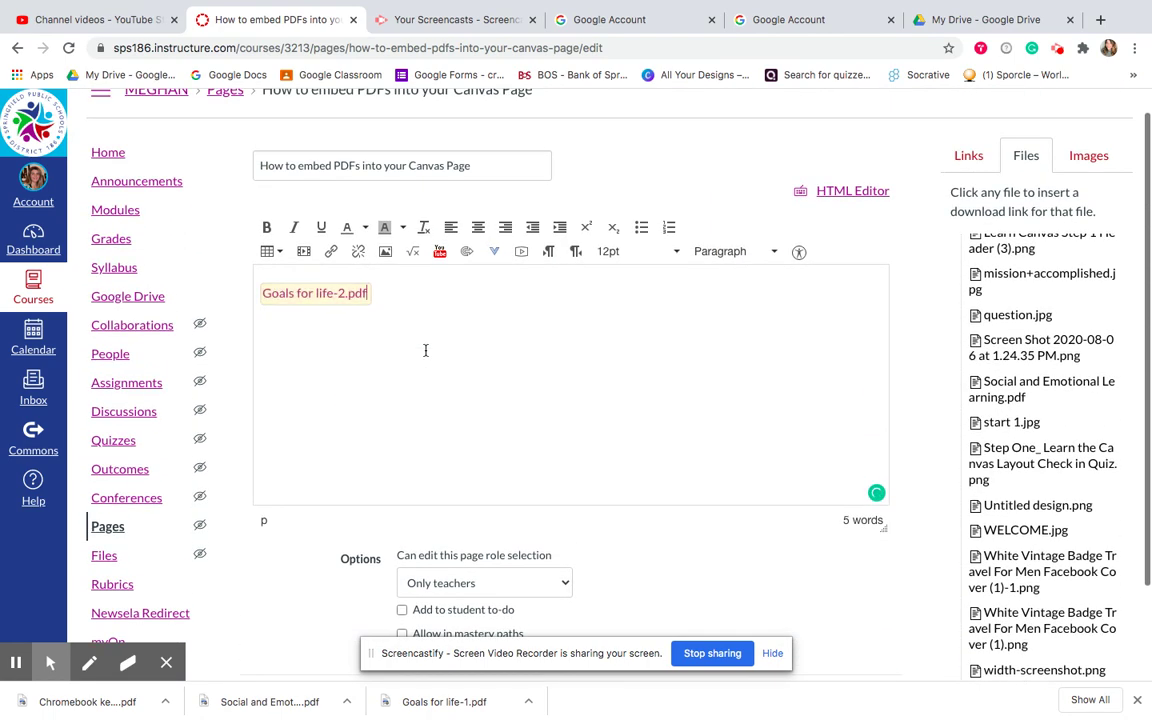
Update the Goals for life-2.pdf link in the page body so that its inline preview opens automatically
{"action": "left_click", "coordinate": [312, 292]}
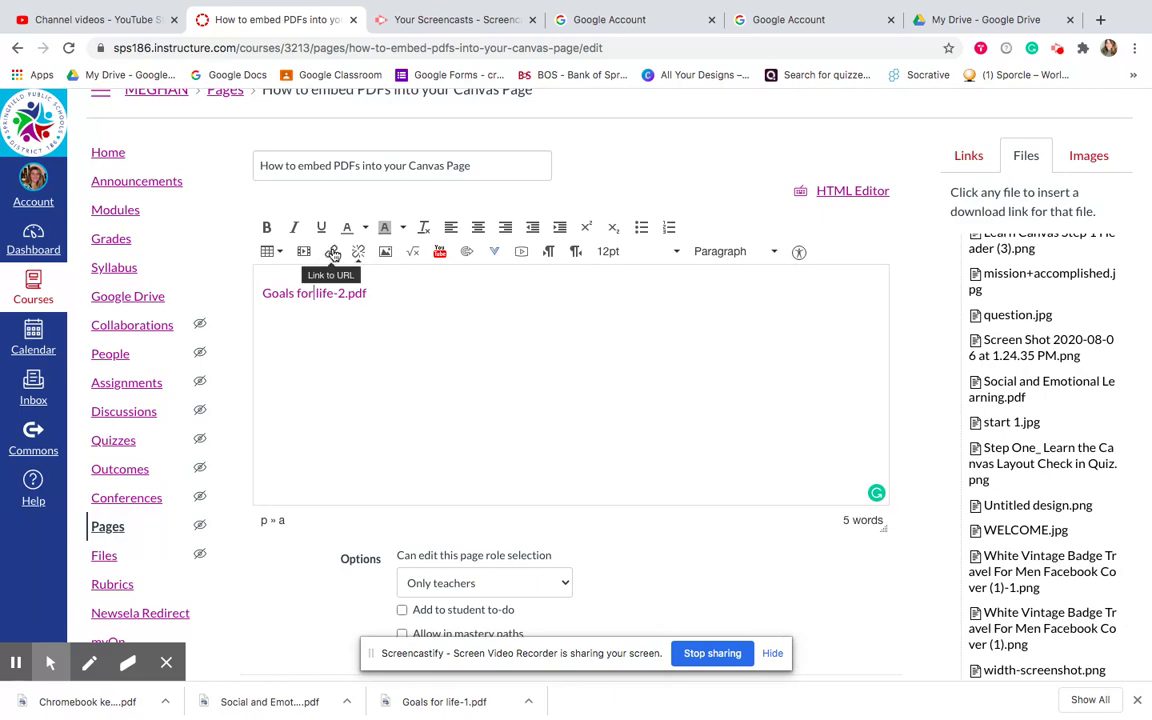
{"action": "left_click", "coordinate": [333, 253]}
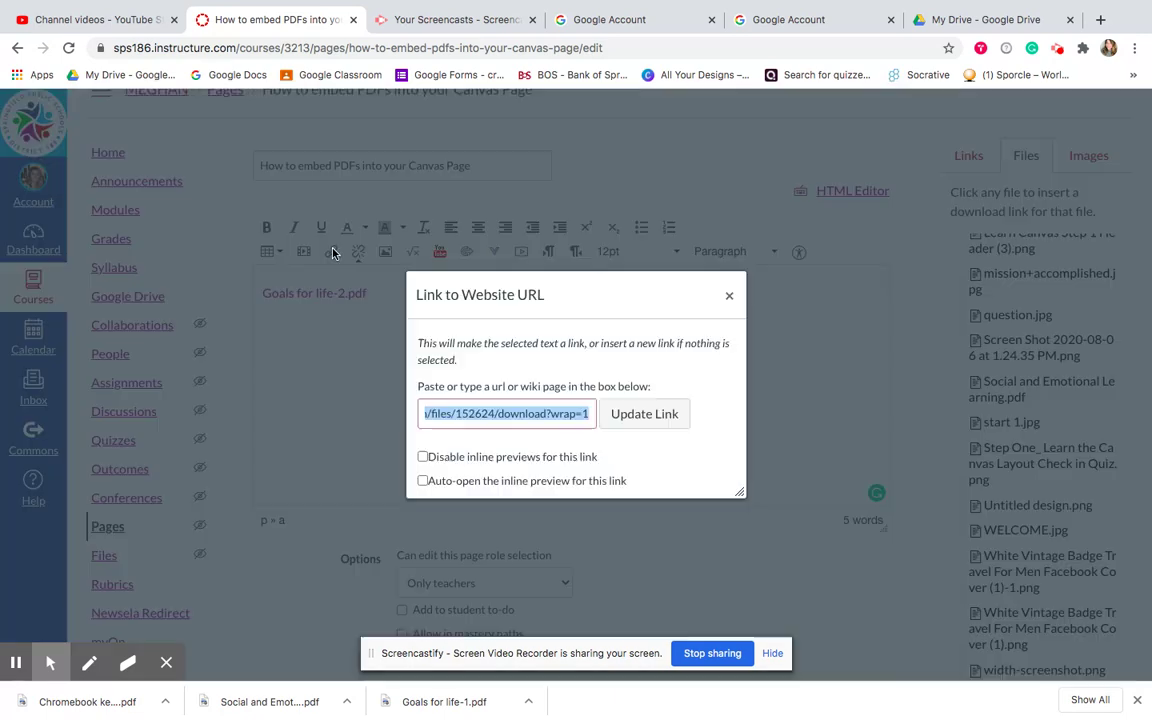
{"action": "left_click", "coordinate": [423, 481]}
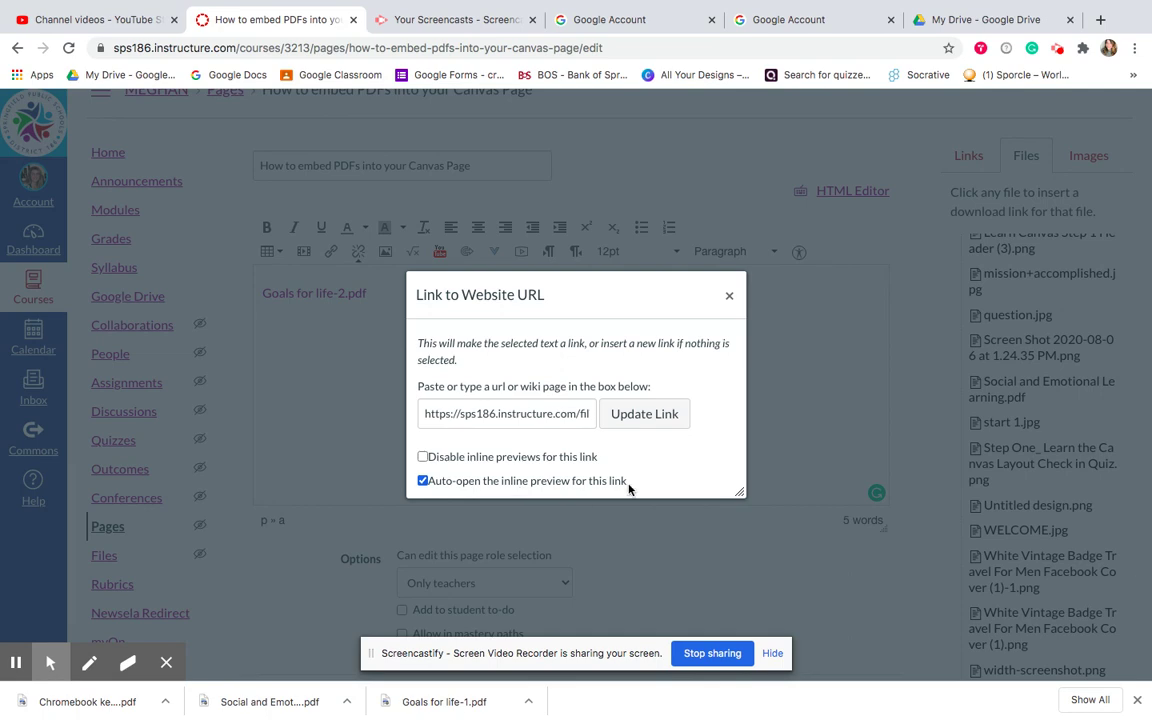
{"action": "left_click", "coordinate": [660, 413]}
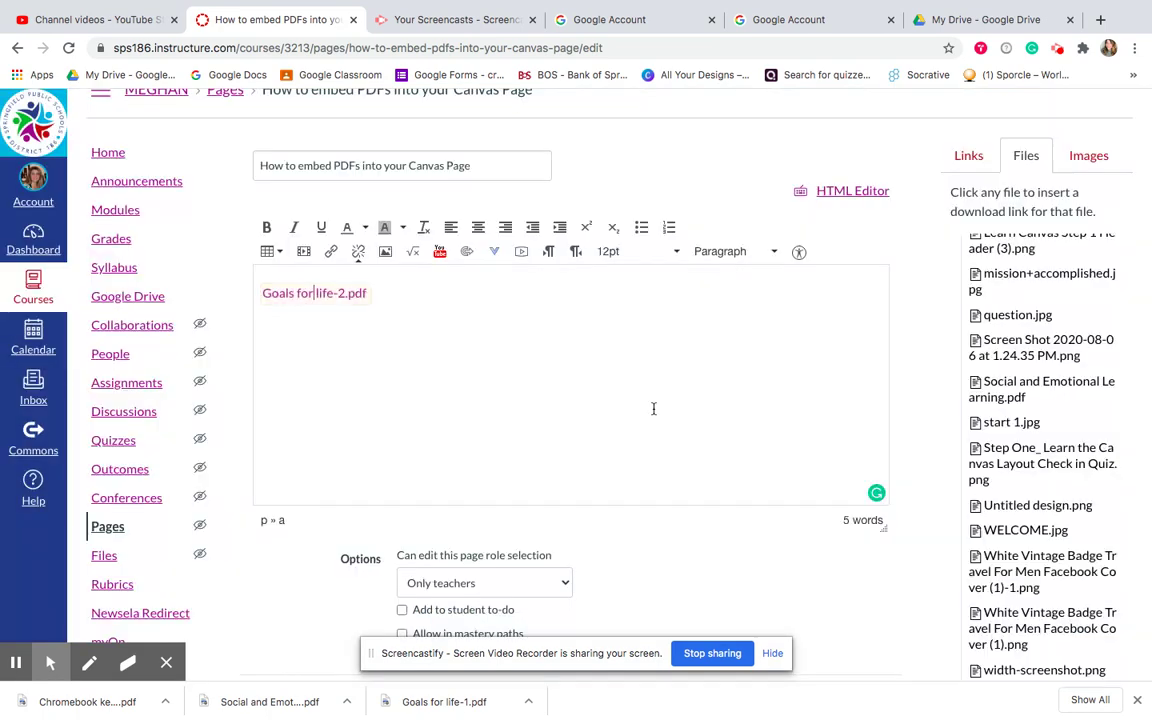
Save and publish the page, and review the embedded PDF preview on it
{"action": "scroll", "coordinate": [653, 408], "scroll_direction": "down", "scroll_amount": 2}
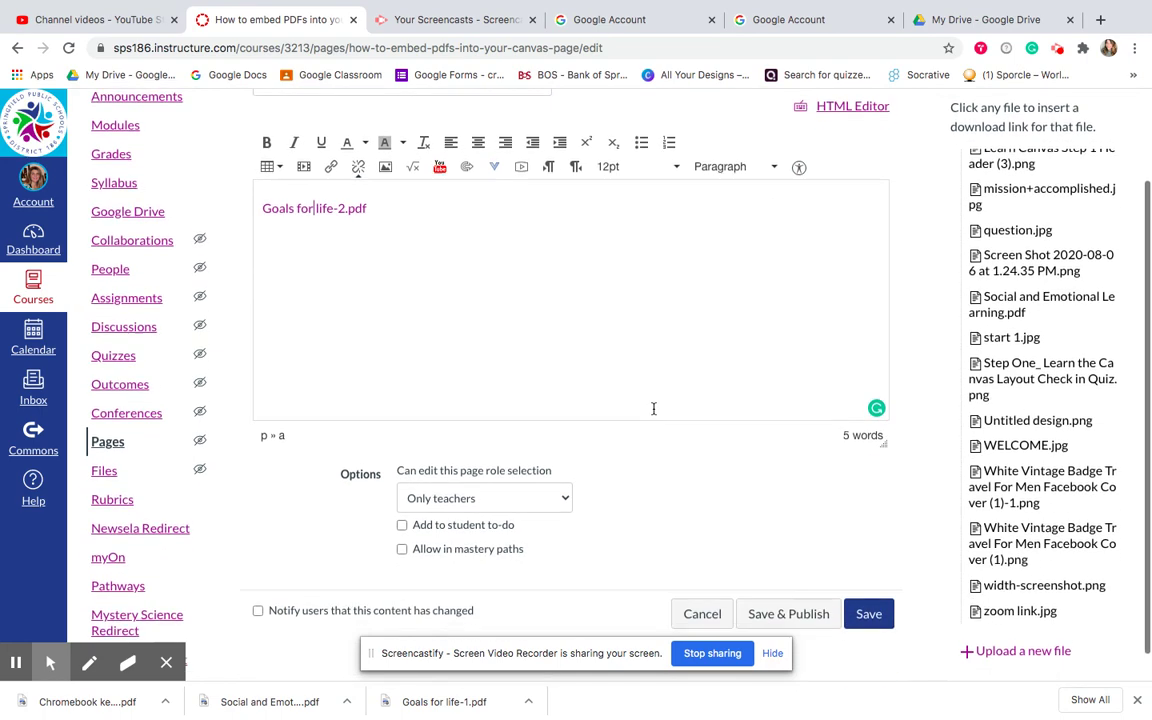
{"action": "left_click", "coordinate": [789, 610]}
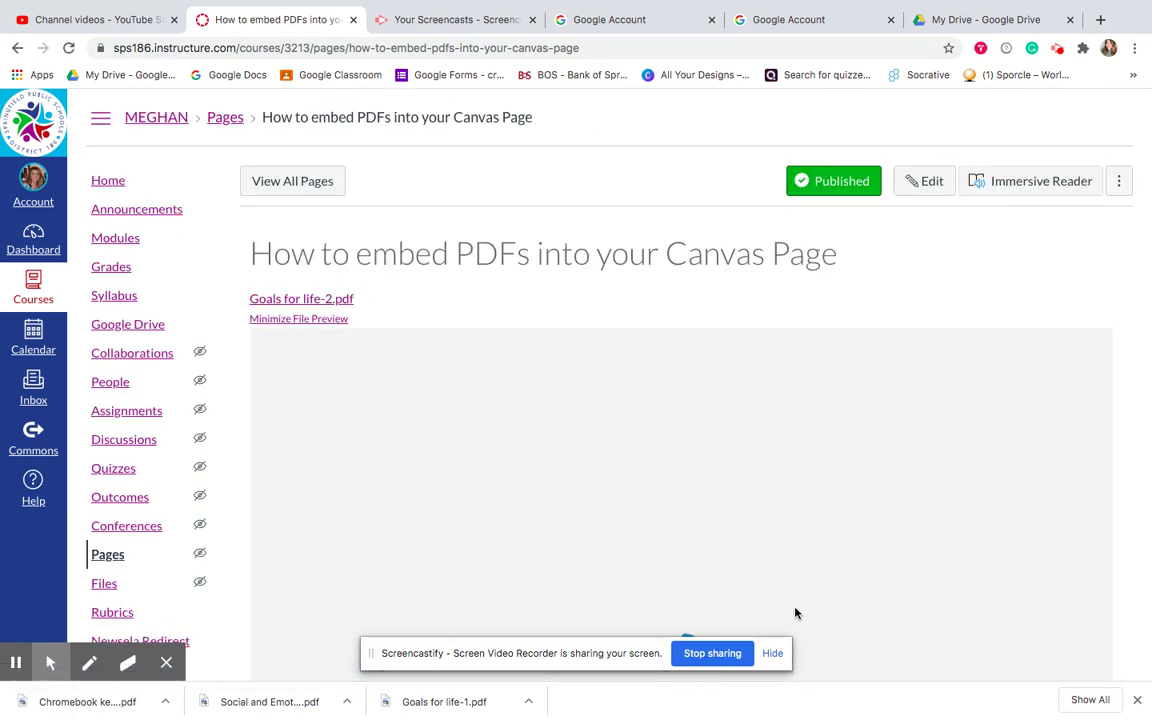
{"action": "scroll", "coordinate": [874, 537], "scroll_direction": "down", "scroll_amount": 1}
{"action": "scroll", "coordinate": [874, 537], "scroll_direction": "down", "scroll_amount": 3}
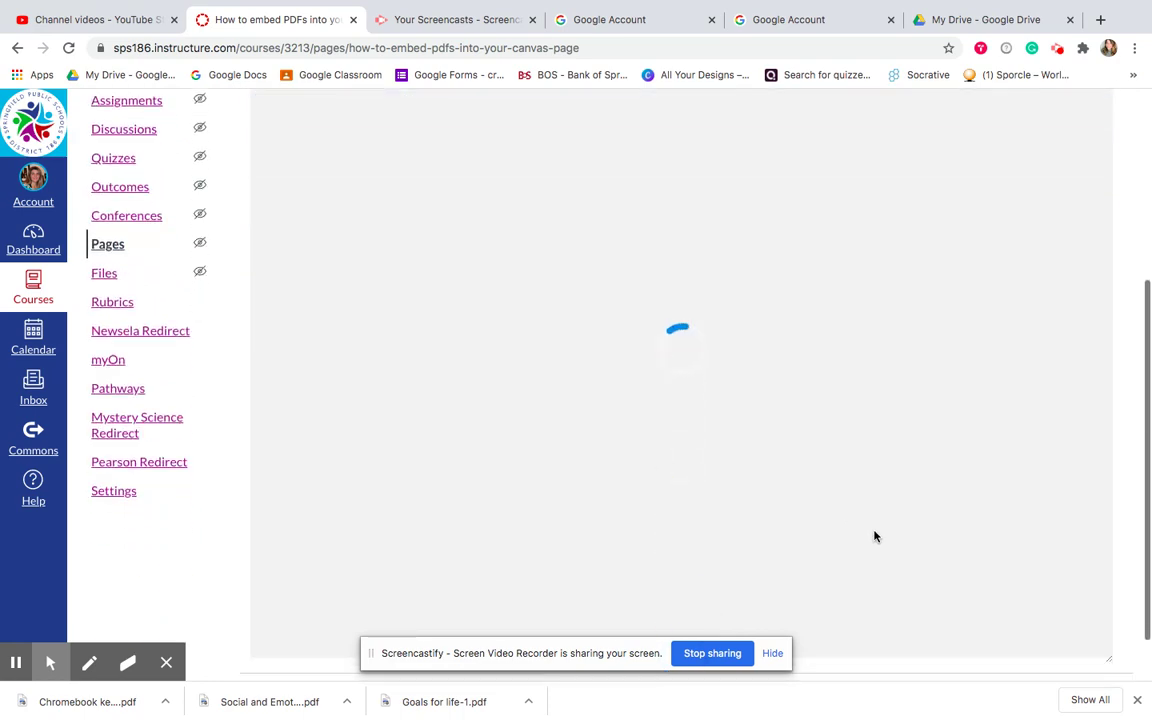
{"action": "scroll", "coordinate": [874, 537], "scroll_direction": "down", "scroll_amount": 5}
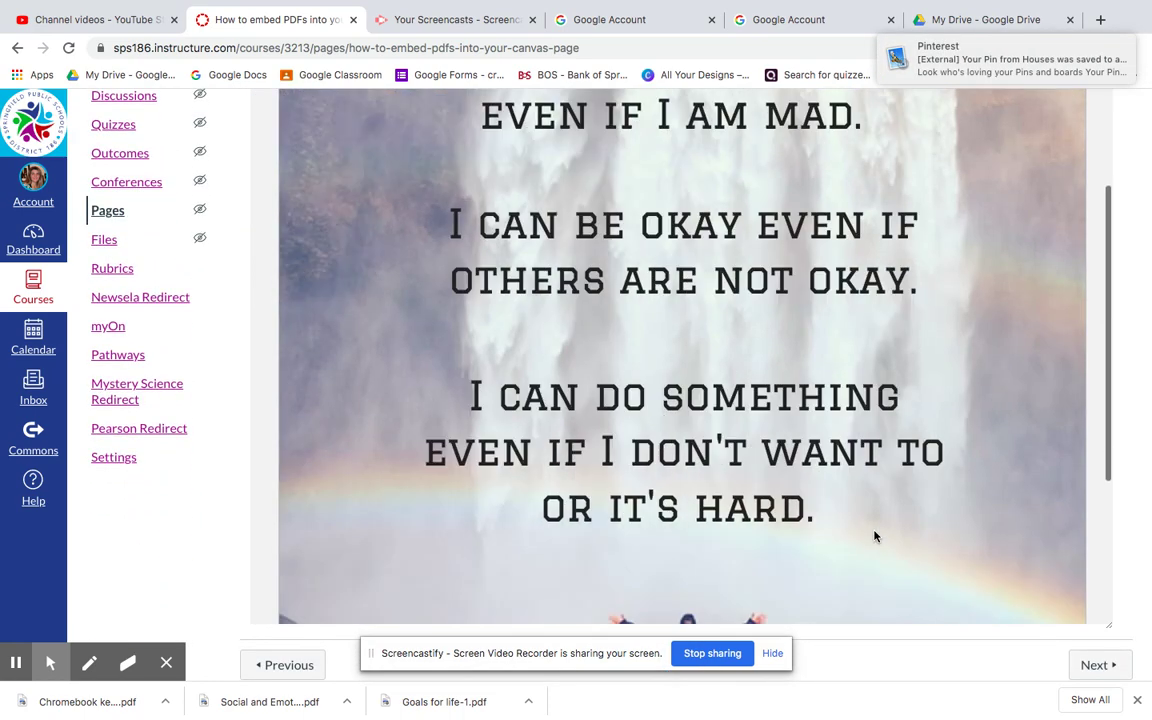
{"action": "scroll", "coordinate": [874, 540], "scroll_direction": "up", "scroll_amount": 2}
{"action": "scroll", "coordinate": [874, 547], "scroll_direction": "up", "scroll_amount": 8}
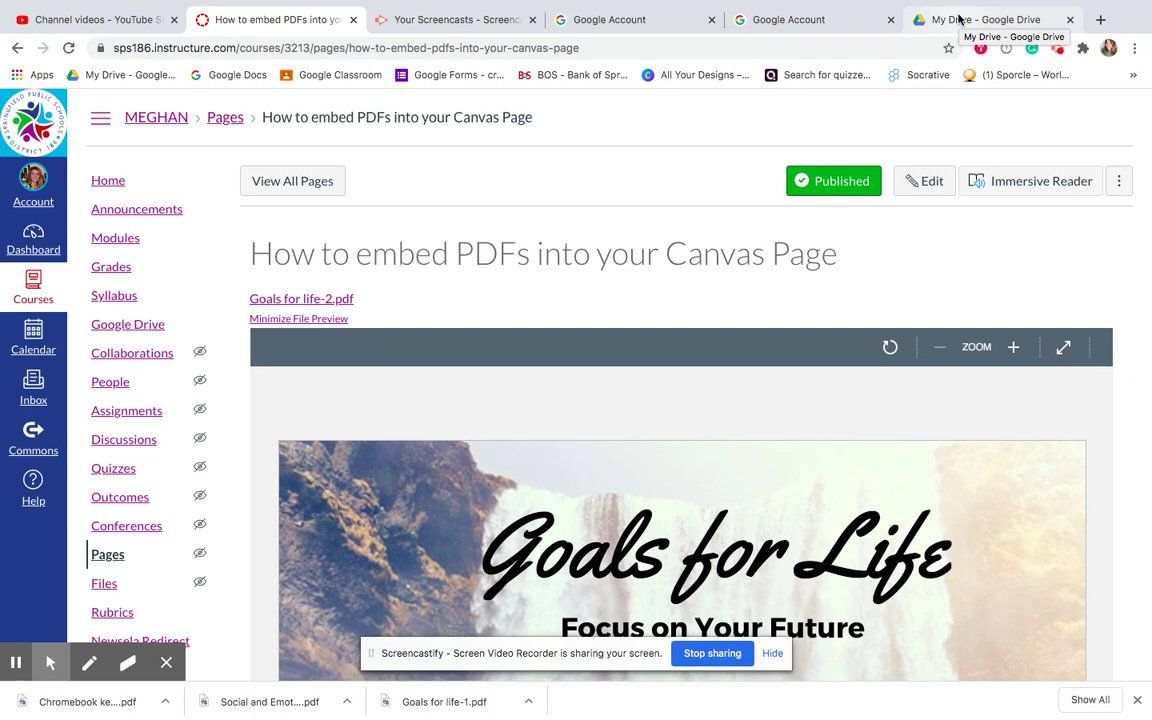
Switch to Google Drive and upload Goals for life.pdf from the Desktop to My Drive
{"action": "left_click", "coordinate": [956, 19]}
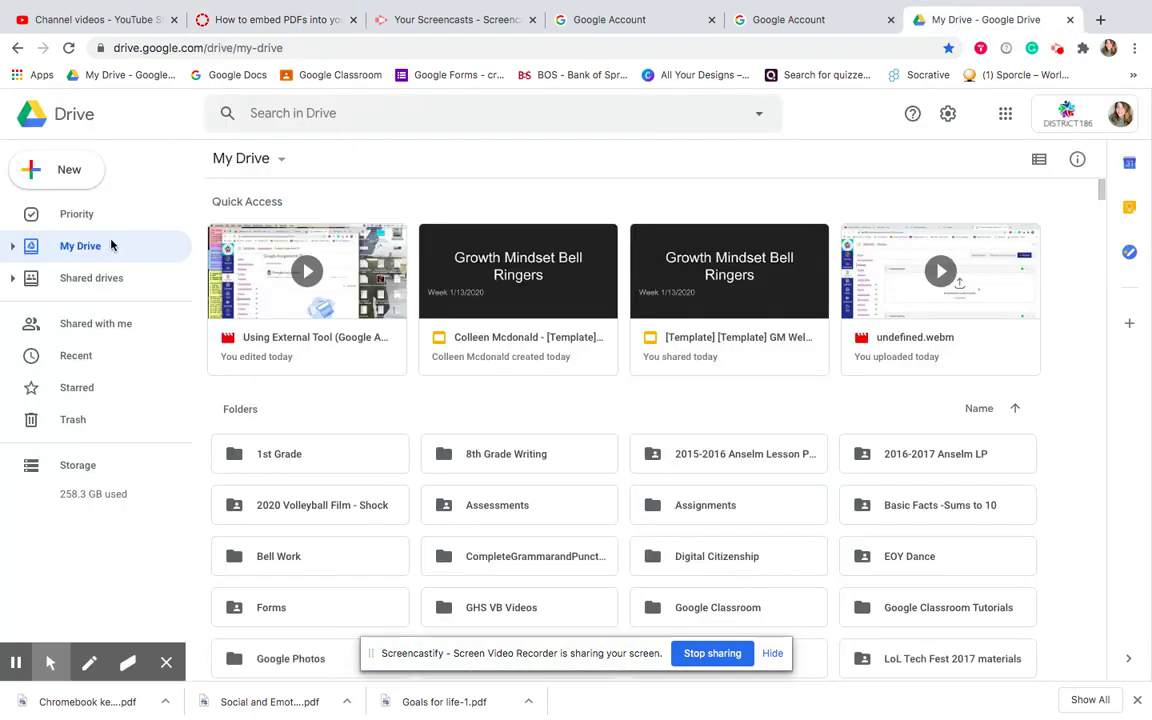
{"action": "left_click", "coordinate": [72, 172]}
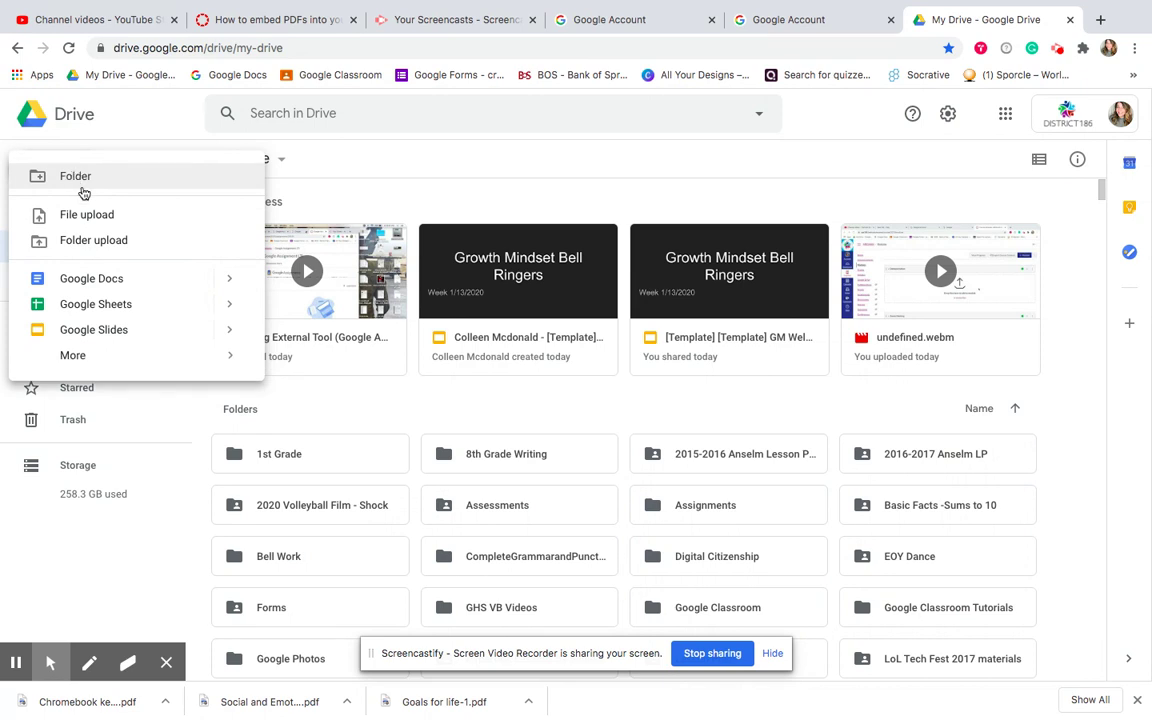
{"action": "left_click", "coordinate": [86, 218]}
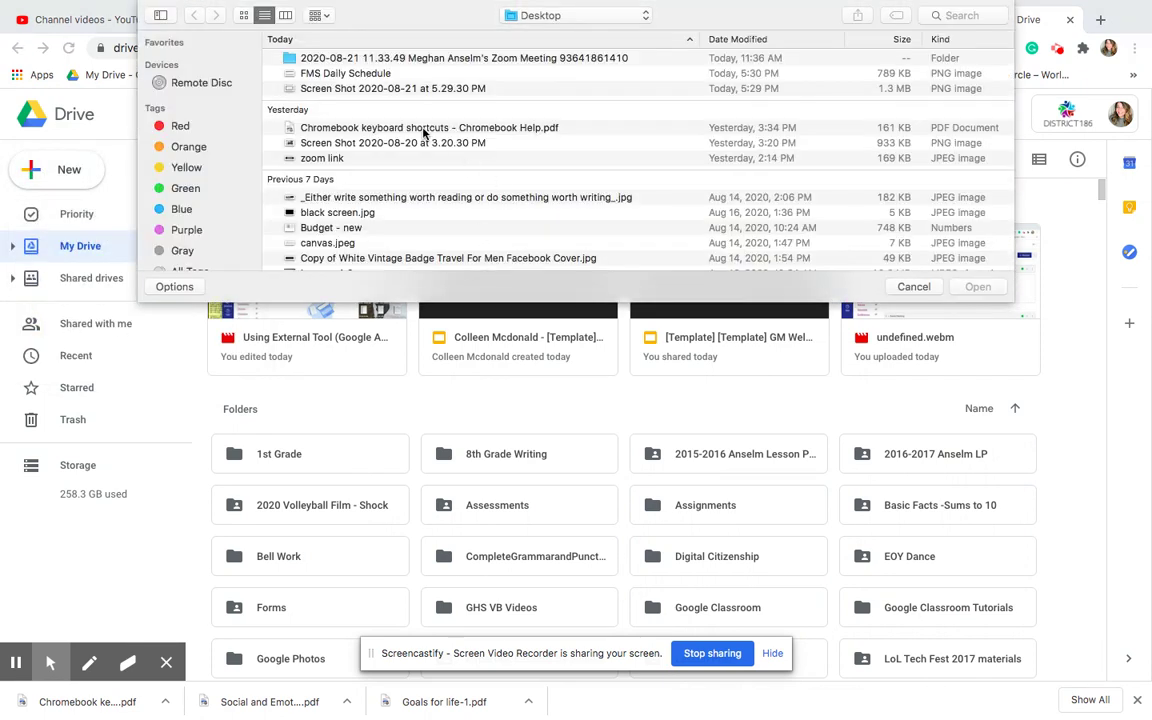
{"action": "scroll", "coordinate": [424, 133], "scroll_direction": "down", "scroll_amount": 10}
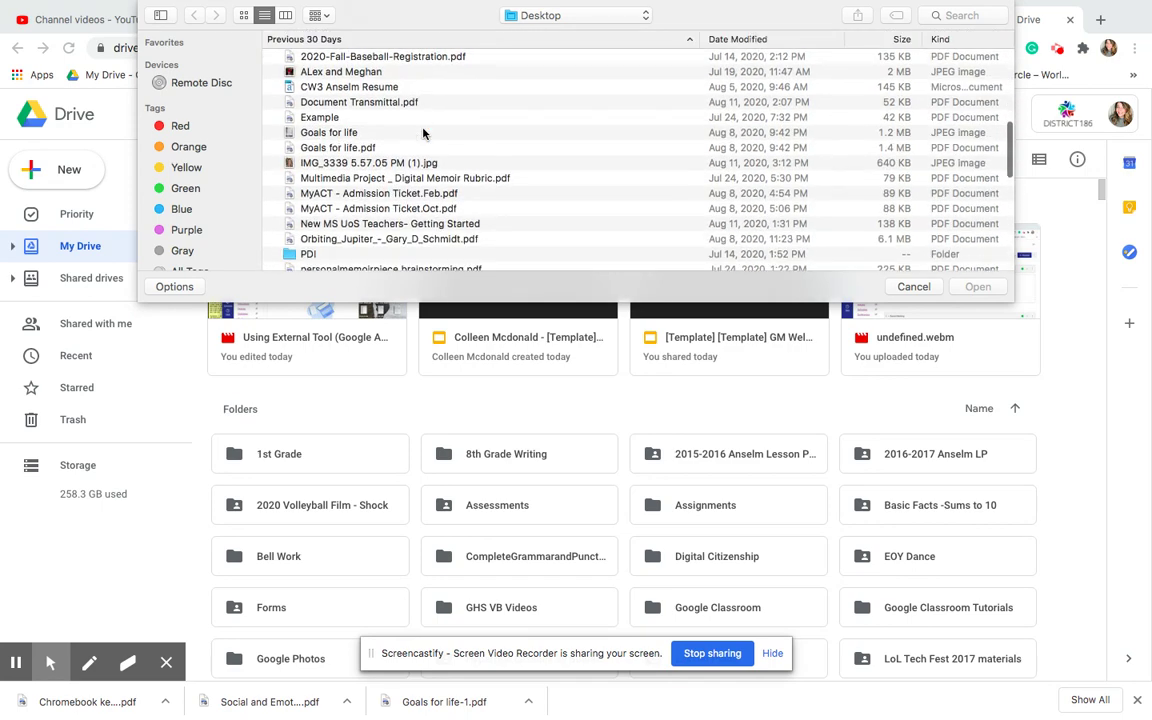
{"action": "scroll", "coordinate": [424, 133], "scroll_direction": "down", "scroll_amount": 3}
{"action": "scroll", "coordinate": [427, 134], "scroll_direction": "up", "scroll_amount": 4}
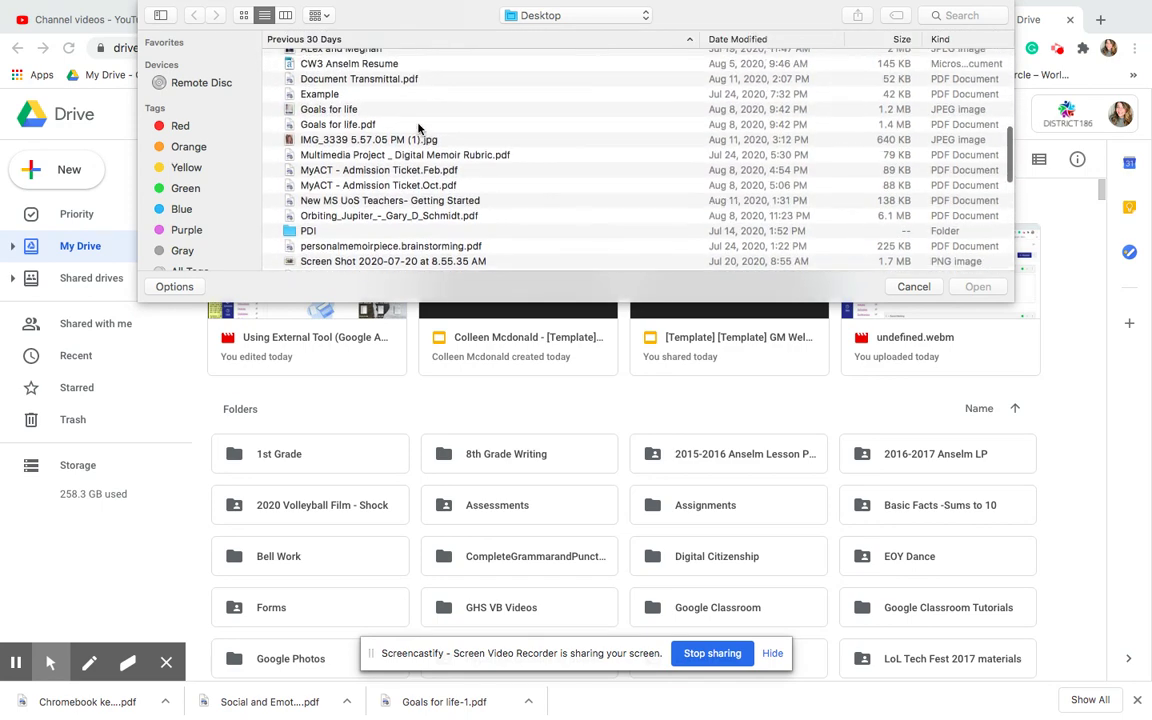
{"action": "double_click", "coordinate": [358, 125]}
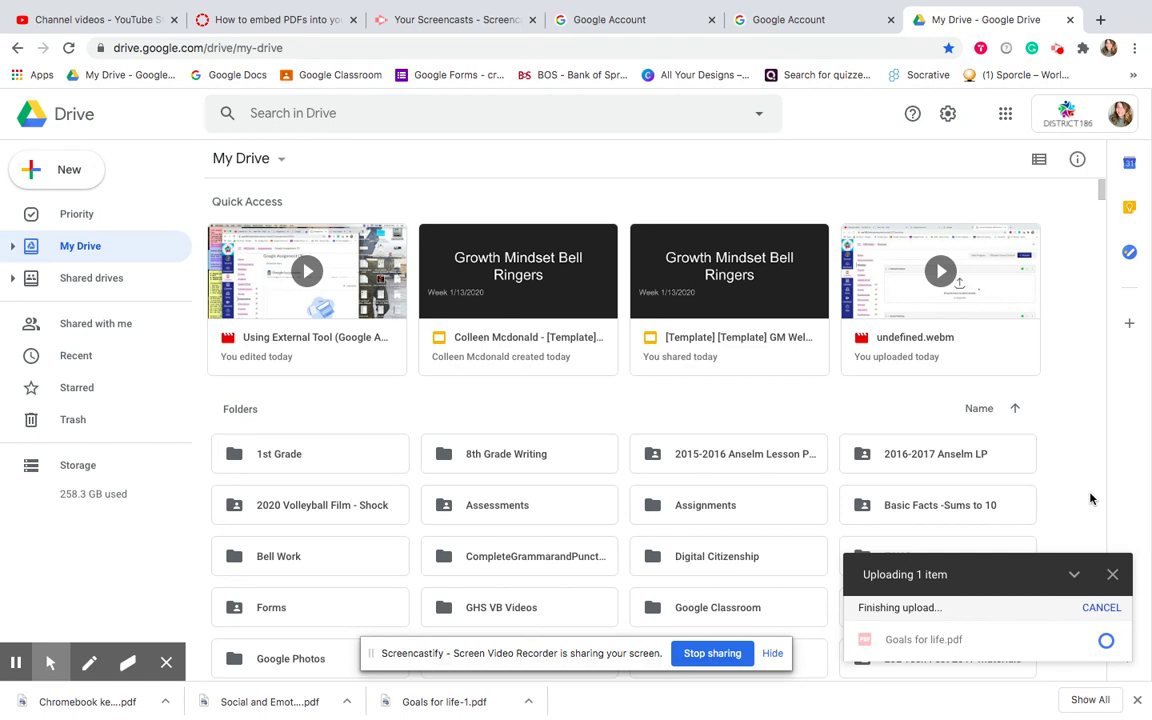
Open the uploaded Goals for life.pdf, share it by link with Springfield Public Schools as Viewer, and copy the link
{"action": "left_click", "coordinate": [923, 641]}
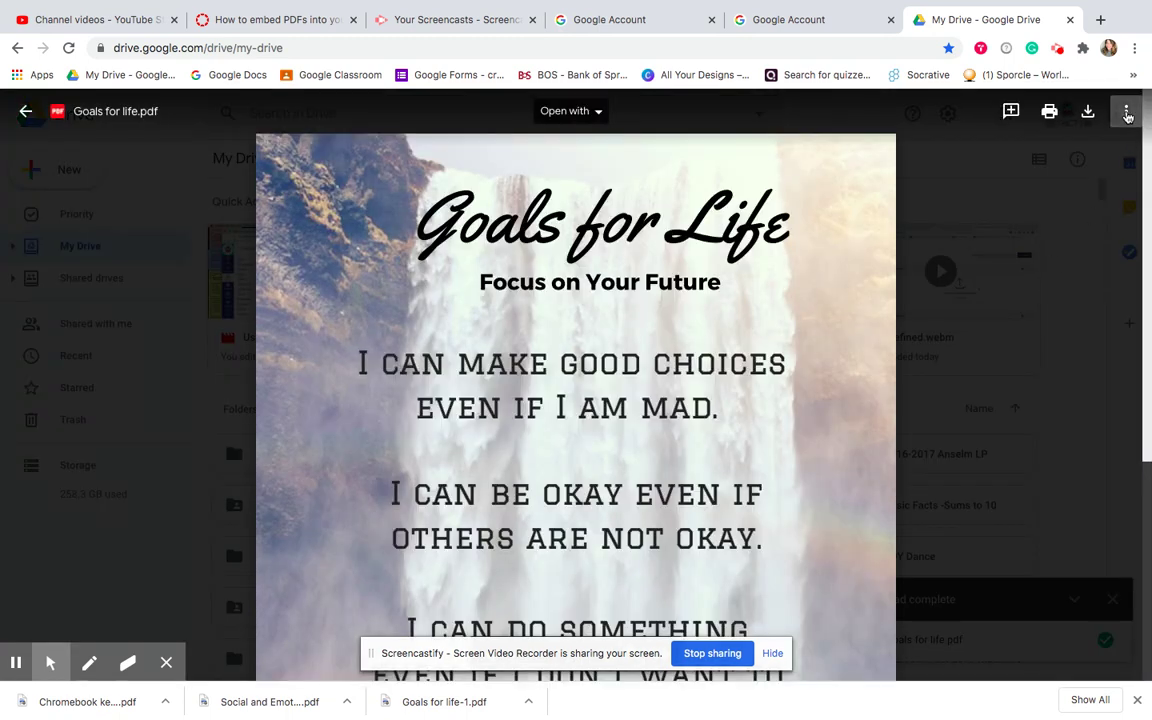
{"action": "left_click", "coordinate": [1127, 116]}
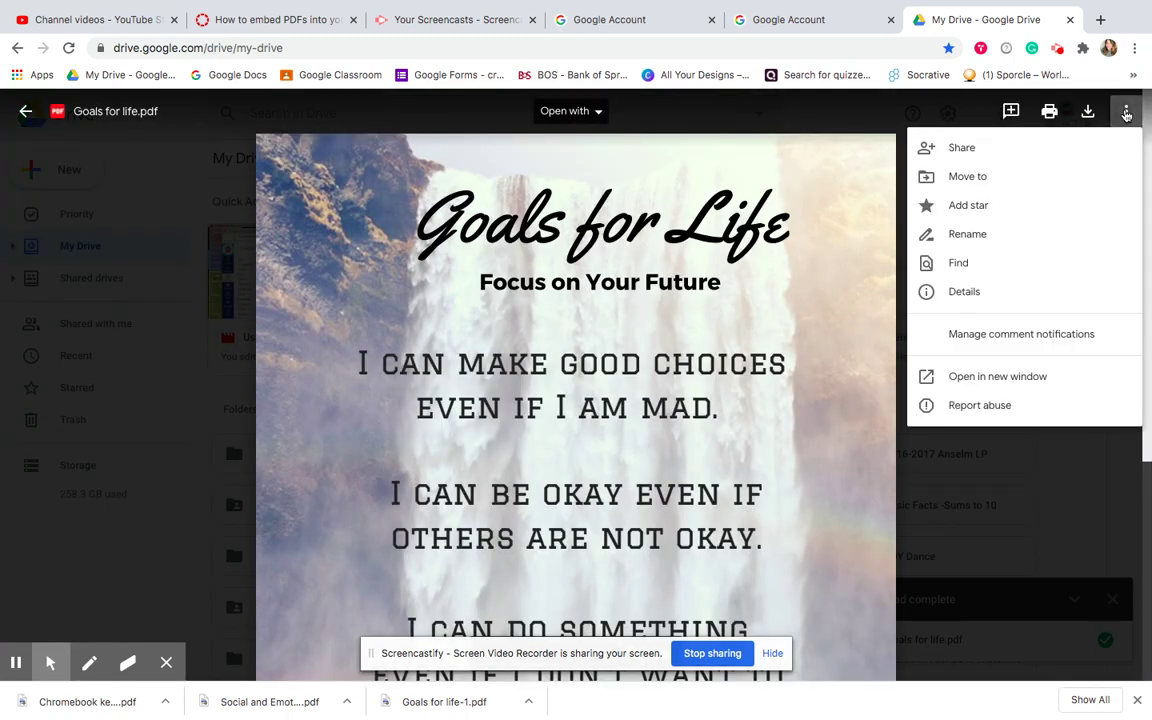
{"action": "left_click", "coordinate": [1006, 154]}
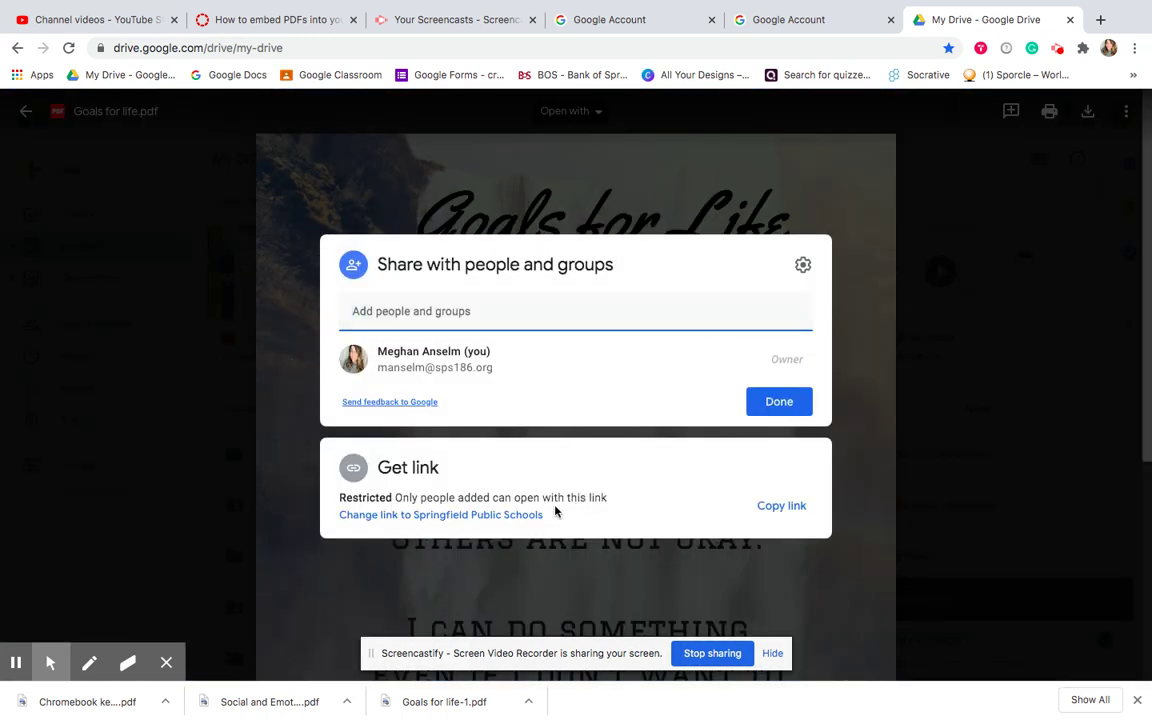
{"action": "left_click", "coordinate": [537, 513]}
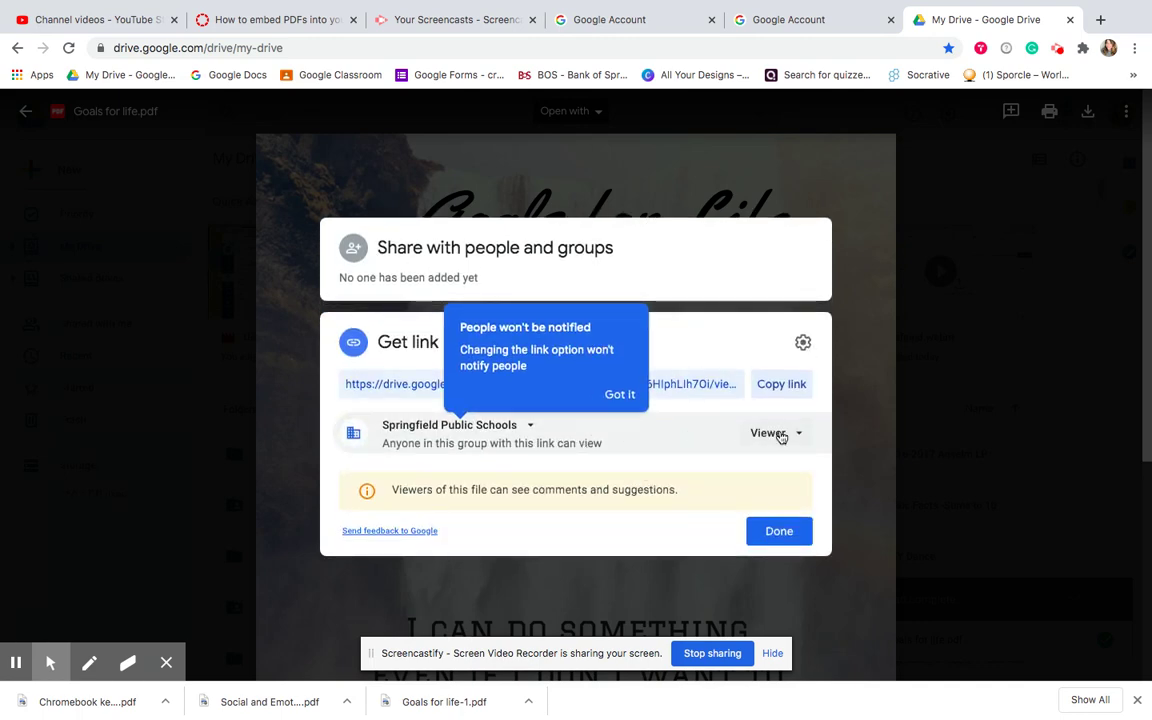
{"action": "left_click", "coordinate": [785, 388]}
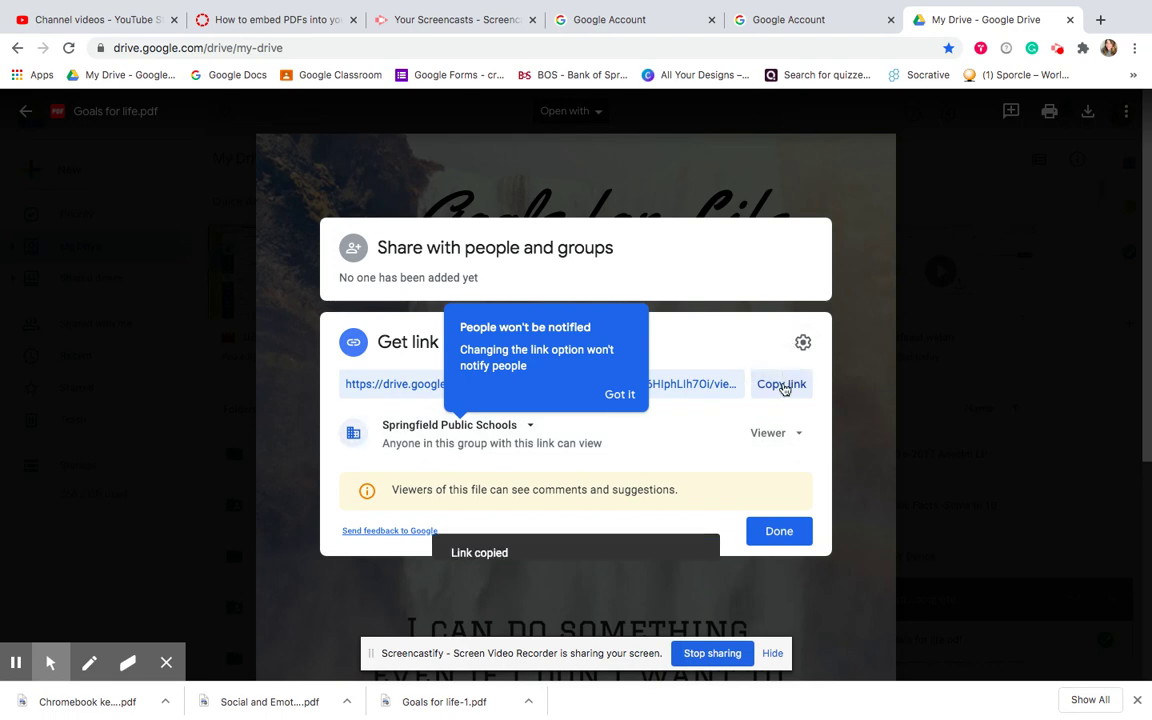
{"action": "left_click", "coordinate": [779, 531]}
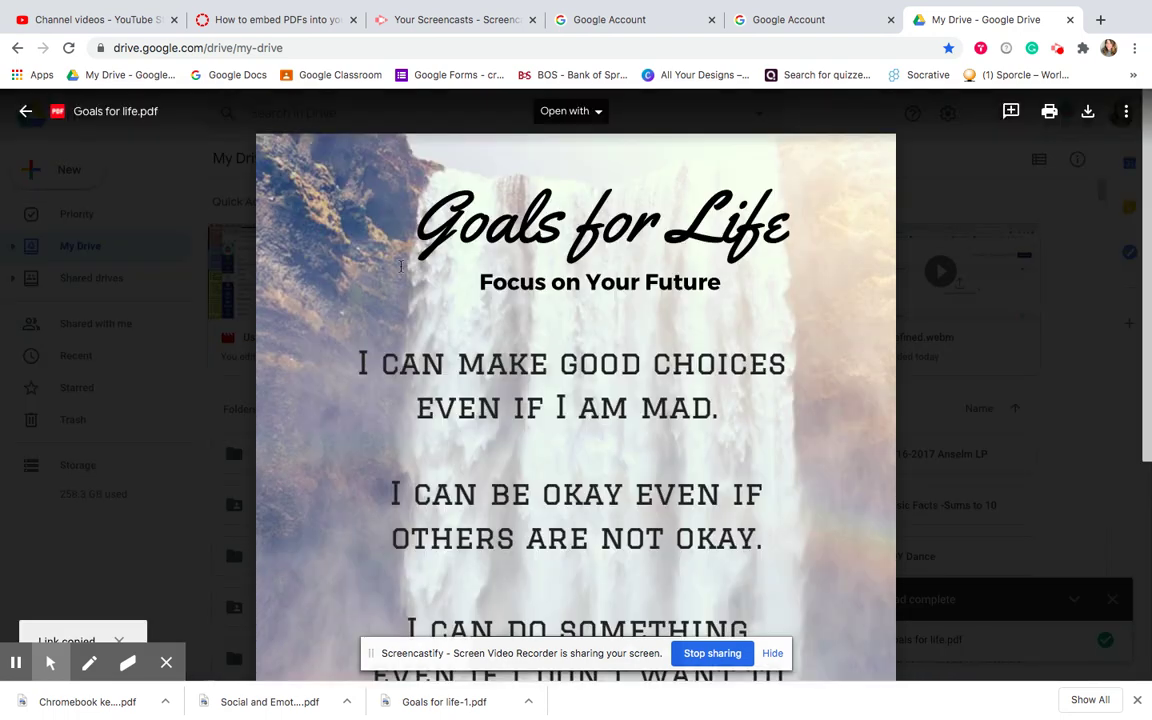
Return to the Canvas page, start editing it and add an empty line above the Goals for life-2.pdf link
{"action": "left_click", "coordinate": [316, 20]}
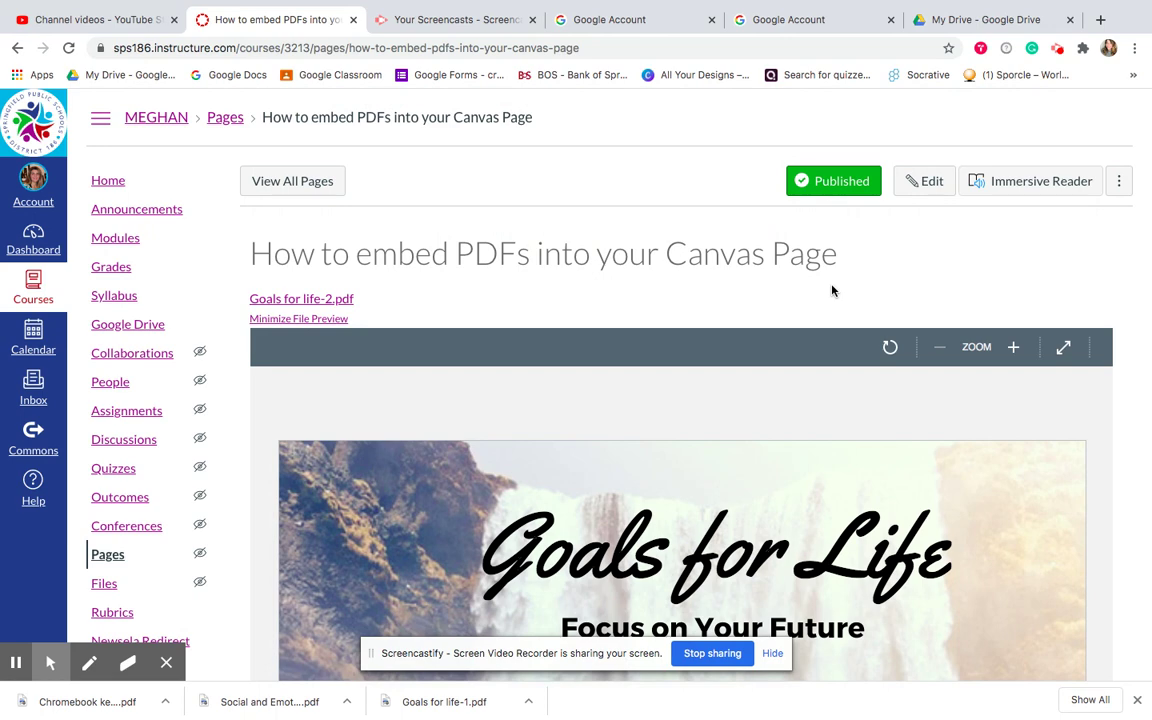
{"action": "left_click", "coordinate": [924, 181]}
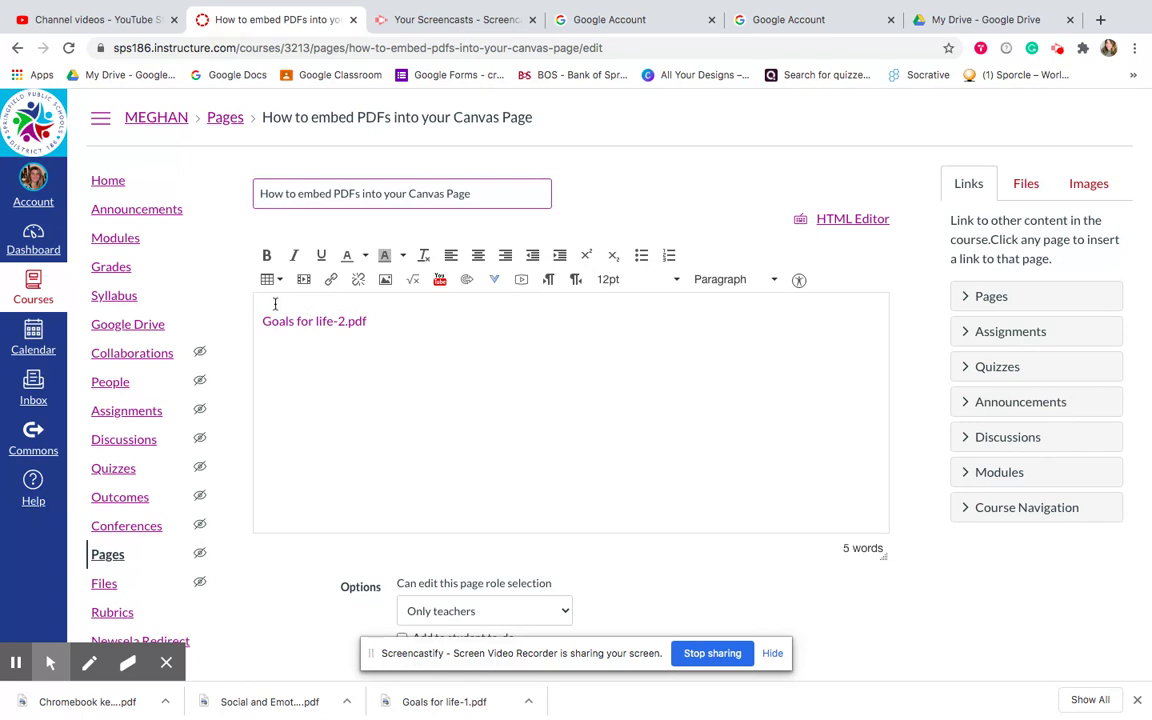
{"action": "left_click", "coordinate": [269, 304]}
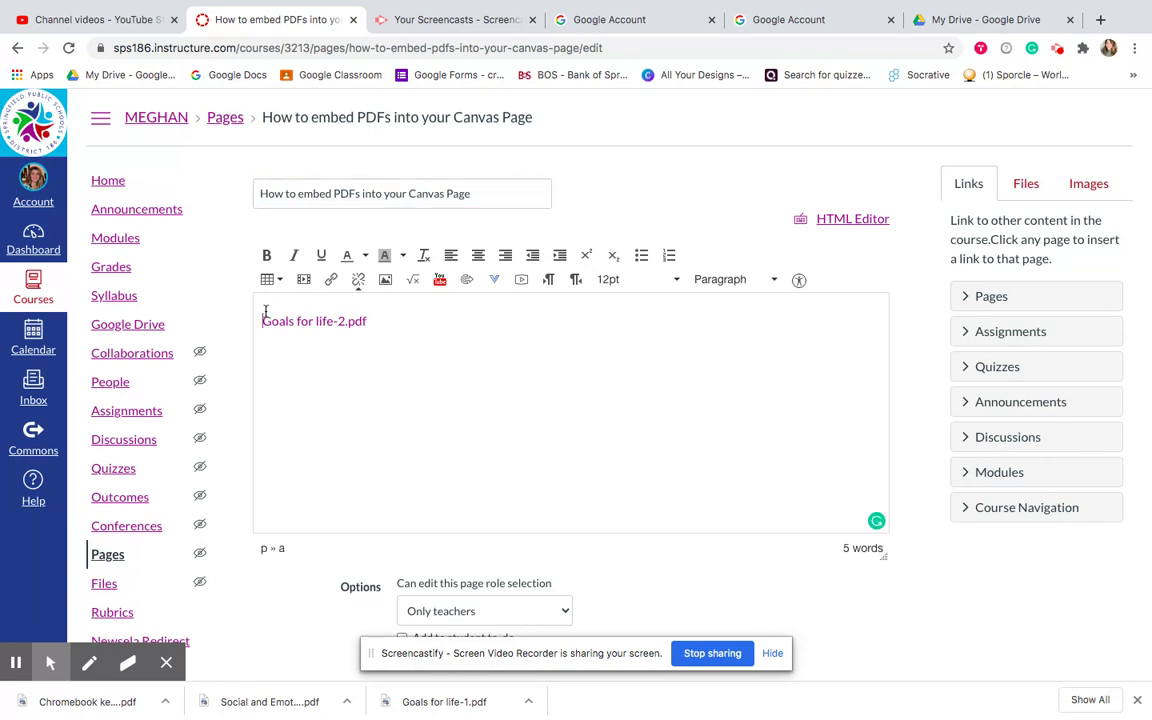
{"action": "key", "text": "Return"}
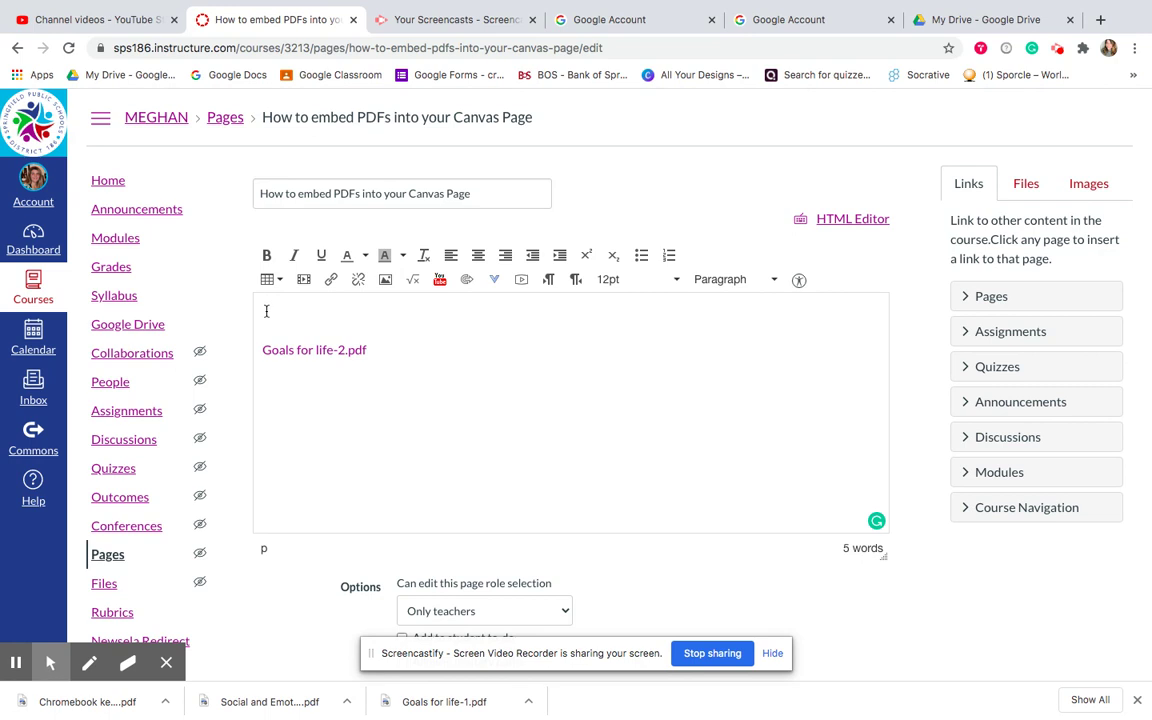
{"action": "left_click", "coordinate": [332, 279]}
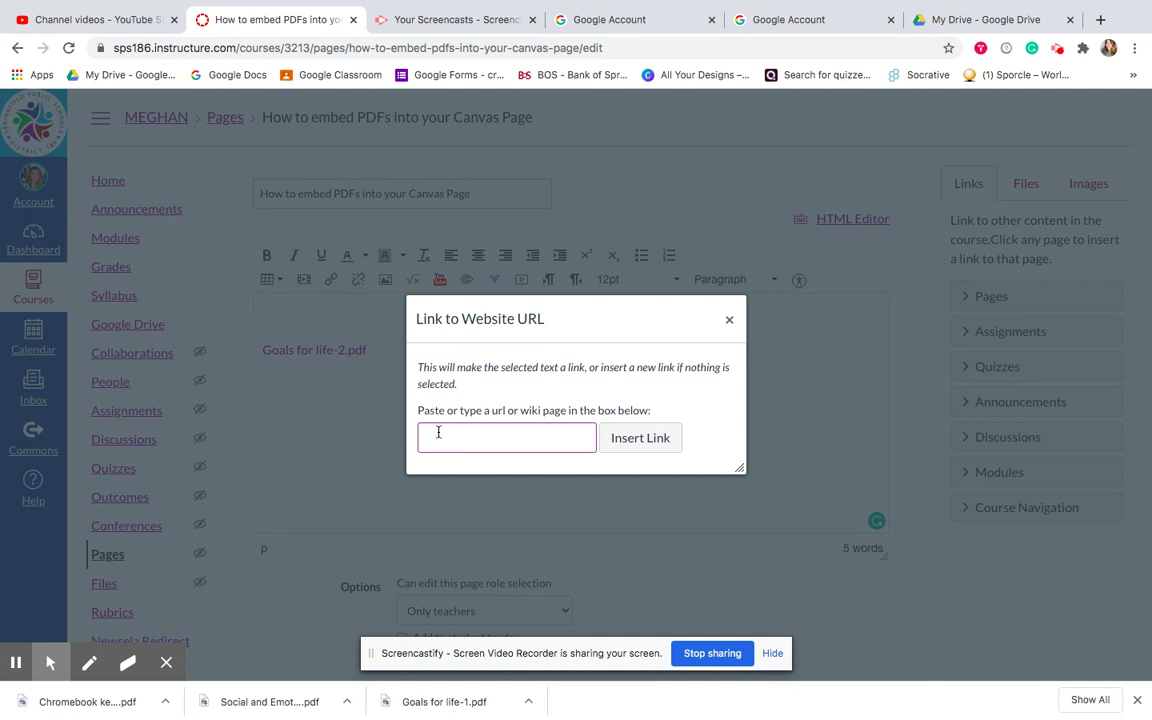
{"action": "left_click", "coordinate": [729, 320]}
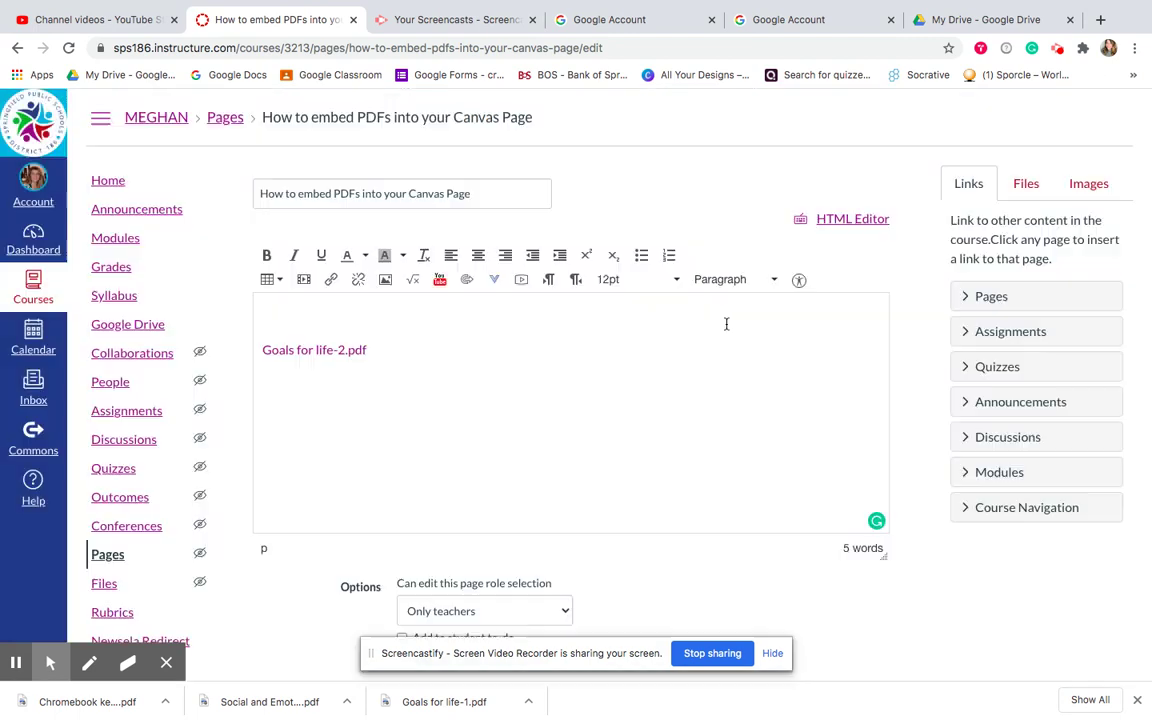
{"action": "key", "text": "ctrl+v"}
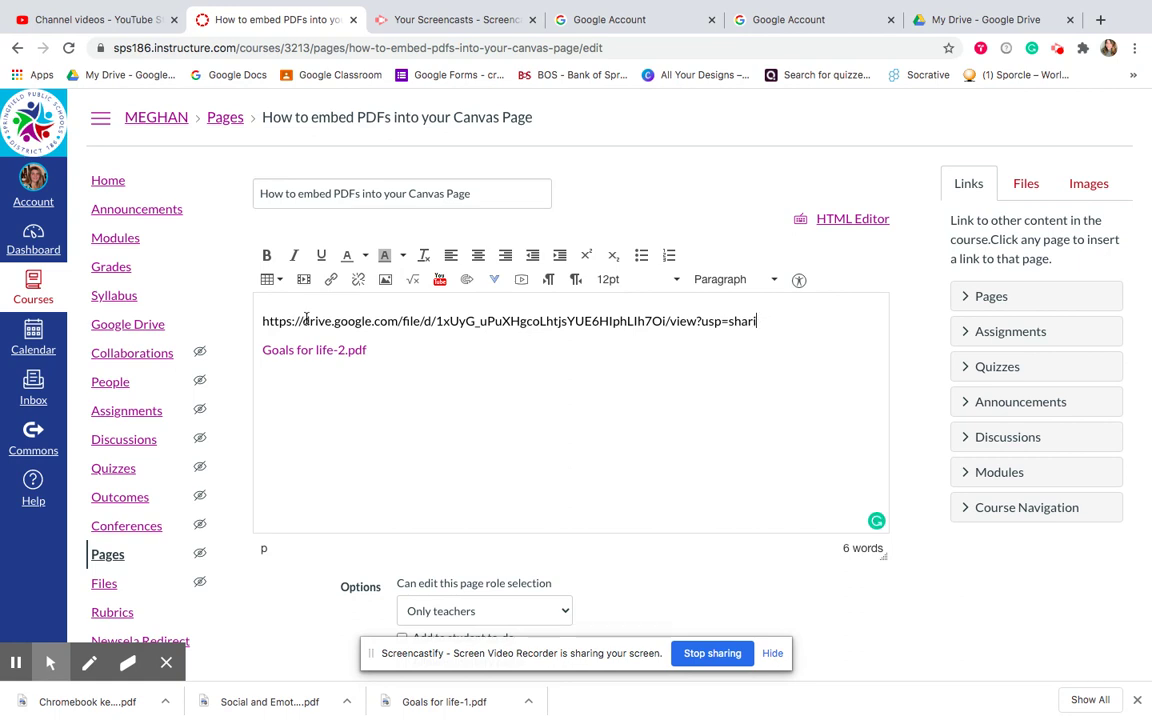
{"action": "key", "text": "BackSpace"}
{"action": "key", "text": "BackSpace"}
{"action": "key", "text": "BackSpace"}
{"action": "key", "text": "BackSpace"}
{"action": "key", "text": "BackSpace"}
{"action": "key", "text": "BackSpace"}
{"action": "key", "text": "BackSpace"}
{"action": "key", "text": "BackSpace"}
{"action": "key", "text": "BackSpace"}
{"action": "key", "text": "BackSpace"}
{"action": "key", "text": "BackSpace"}
{"action": "key", "text": "BackSpace"}
{"action": "key", "text": "BackSpace"}
{"action": "key", "text": "BackSpace"}
{"action": "key", "text": "BackSpace"}
{"action": "key", "text": "BackSpace"}
{"action": "key", "text": "BackSpace"}
{"action": "key", "text": "BackSpace"}
{"action": "key", "text": "BackSpace"}
{"action": "key", "text": "BackSpace"}
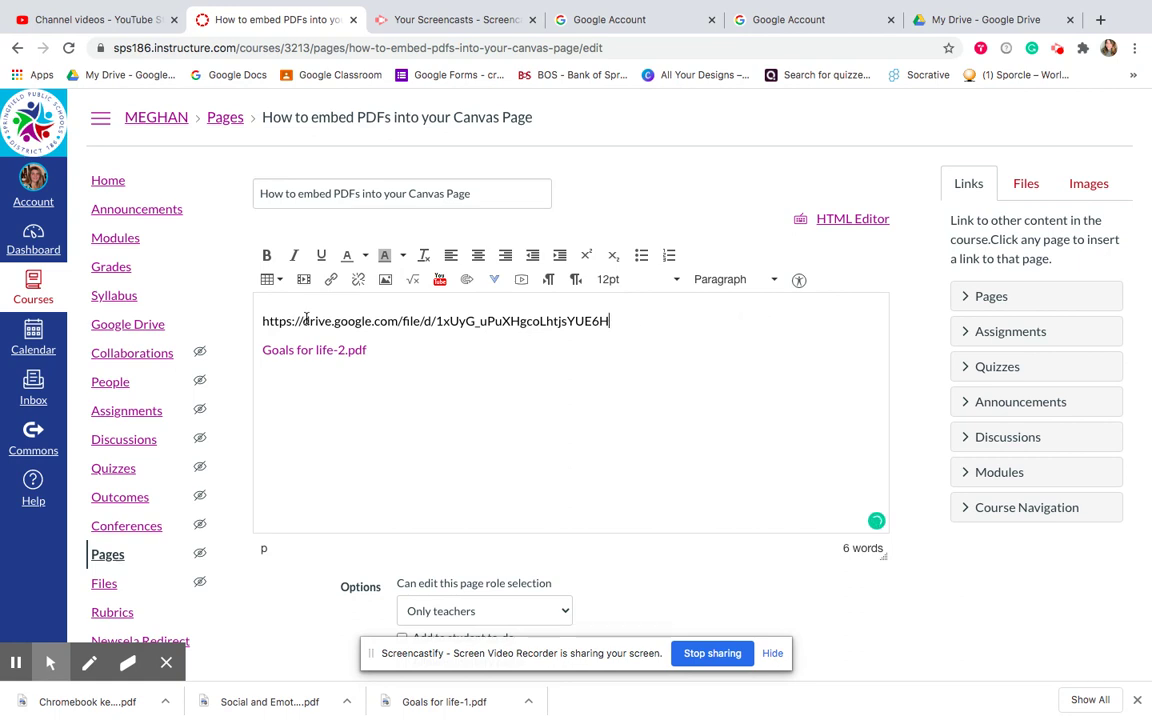
{"action": "key", "text": "BackSpace"}
{"action": "key", "text": "BackSpace"}
{"action": "key", "text": "BackSpace"}
{"action": "key", "text": "BackSpace"}
{"action": "key", "text": "BackSpace"}
{"action": "key", "text": "BackSpace"}
{"action": "key", "text": "BackSpace"}
{"action": "key", "text": "BackSpace"}
{"action": "key", "text": "BackSpace"}
{"action": "key", "text": "BackSpace"}
{"action": "key", "text": "BackSpace"}
{"action": "key", "text": "BackSpace"}
{"action": "key", "text": "BackSpace"}
{"action": "key", "text": "BackSpace"}
{"action": "key", "text": "BackSpace"}
{"action": "key", "text": "BackSpace"}
{"action": "key", "text": "BackSpace"}
{"action": "key", "text": "BackSpace"}
{"action": "key", "text": "BackSpace"}
{"action": "key", "text": "BackSpace"}
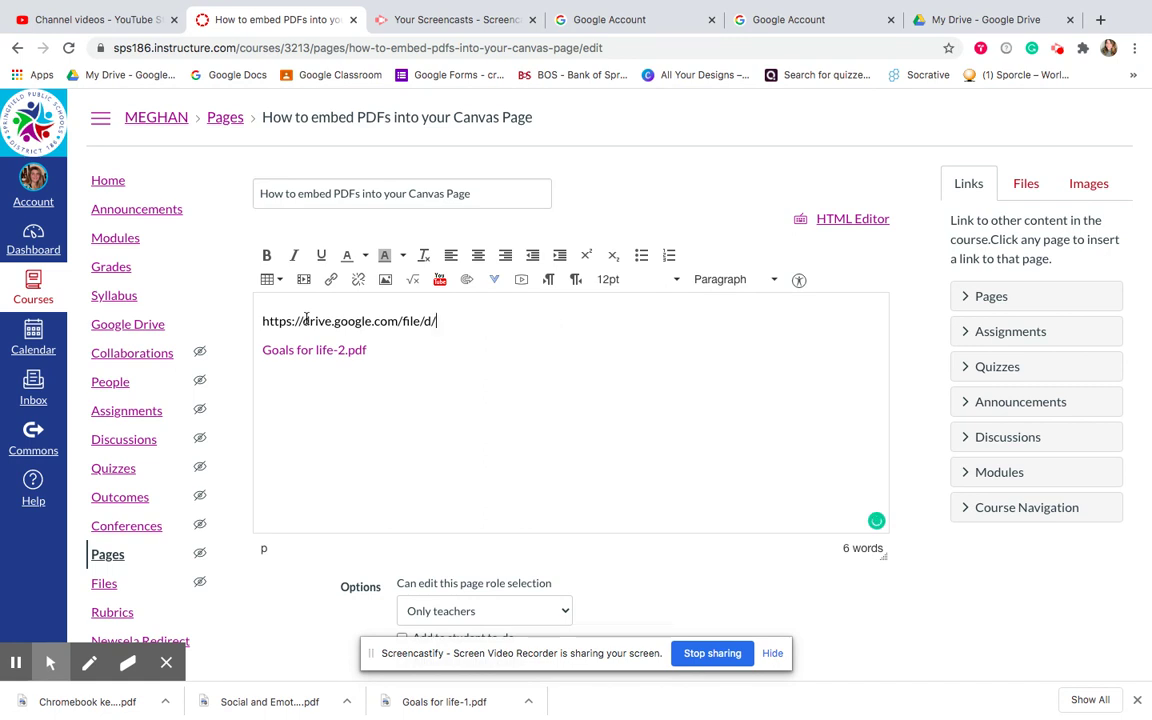
{"action": "key", "text": "BackSpace"}
{"action": "key", "text": "BackSpace"}
{"action": "key", "text": "BackSpace"}
{"action": "key", "text": "BackSpace"}
{"action": "key", "text": "BackSpace"}
{"action": "key", "text": "BackSpace"}
{"action": "key", "text": "BackSpace"}
{"action": "key", "text": "BackSpace"}
{"action": "key", "text": "BackSpace"}
{"action": "key", "text": "BackSpace"}
{"action": "key", "text": "BackSpace"}
{"action": "key", "text": "BackSpace"}
{"action": "key", "text": "BackSpace"}
{"action": "key", "text": "BackSpace"}
{"action": "key", "text": "BackSpace"}
{"action": "key", "text": "BackSpace"}
{"action": "key", "text": "BackSpace"}
{"action": "key", "text": "BackSpace"}
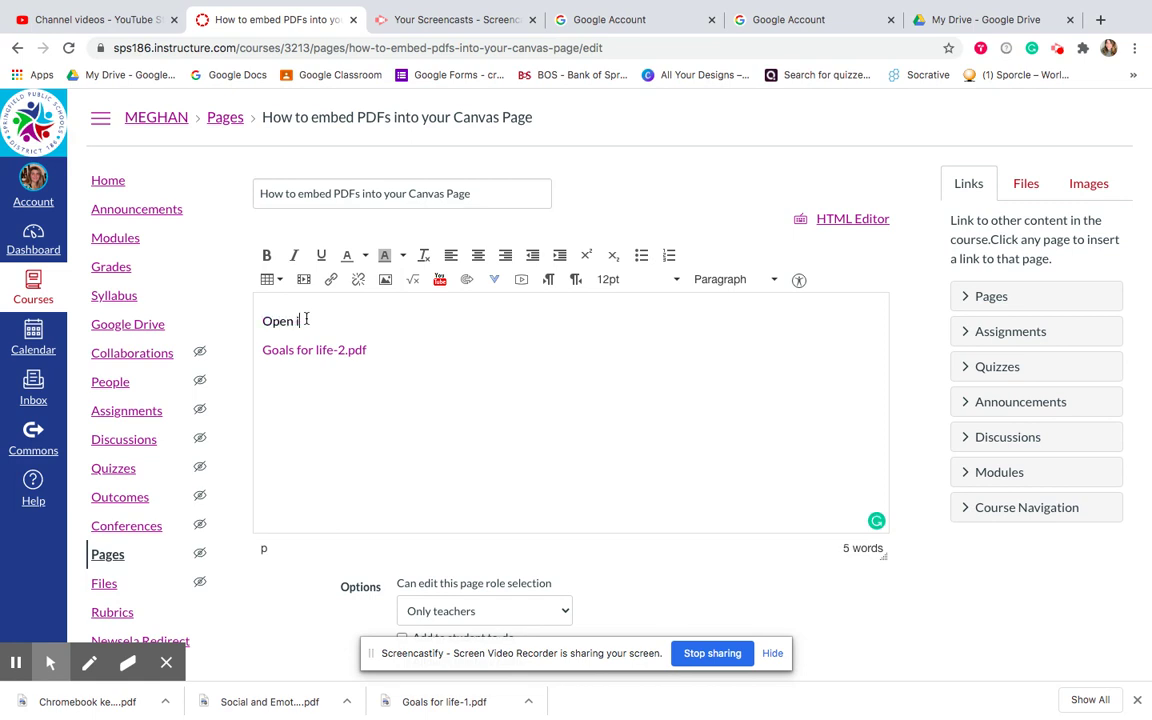
Enter the text "Open in new window" on the line above the Goals for life-2.pdf link
{"action": "type", "text": "New window"}
{"action": "left_click", "coordinate": [315, 320]}
{"action": "key", "text": "BackSpace"}
{"action": "type", "text": "n"}
Link the "Open in new window" text to the copied Google Drive sharing URL
{"action": "key", "text": "Home"}
{"action": "key", "text": "shift+End"}
{"action": "left_click", "coordinate": [332, 280]}
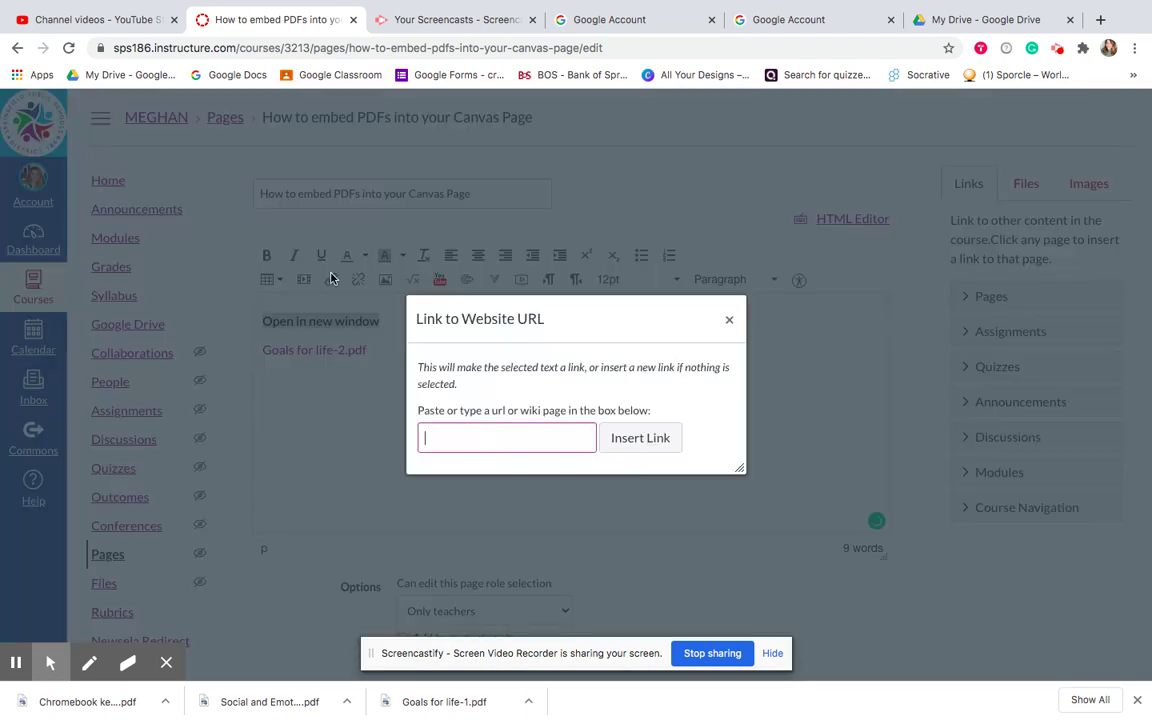
{"action": "left_click", "coordinate": [450, 435]}
{"action": "key", "text": "ctrl+v"}
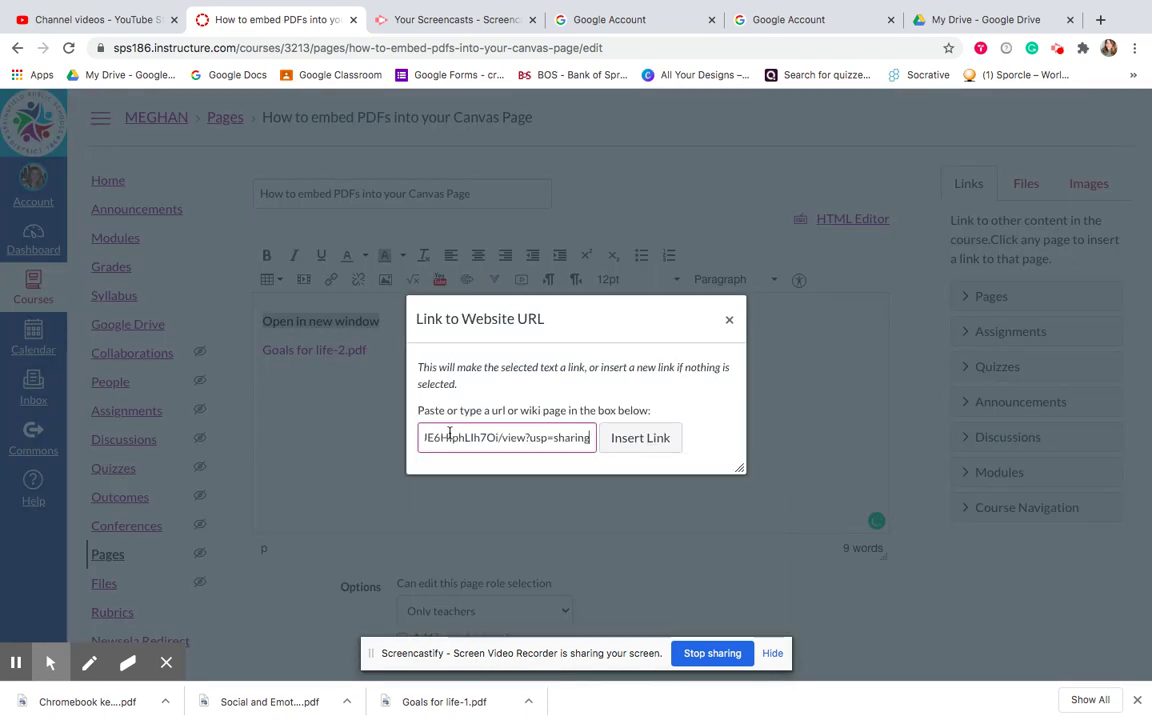
{"action": "left_click", "coordinate": [638, 440]}
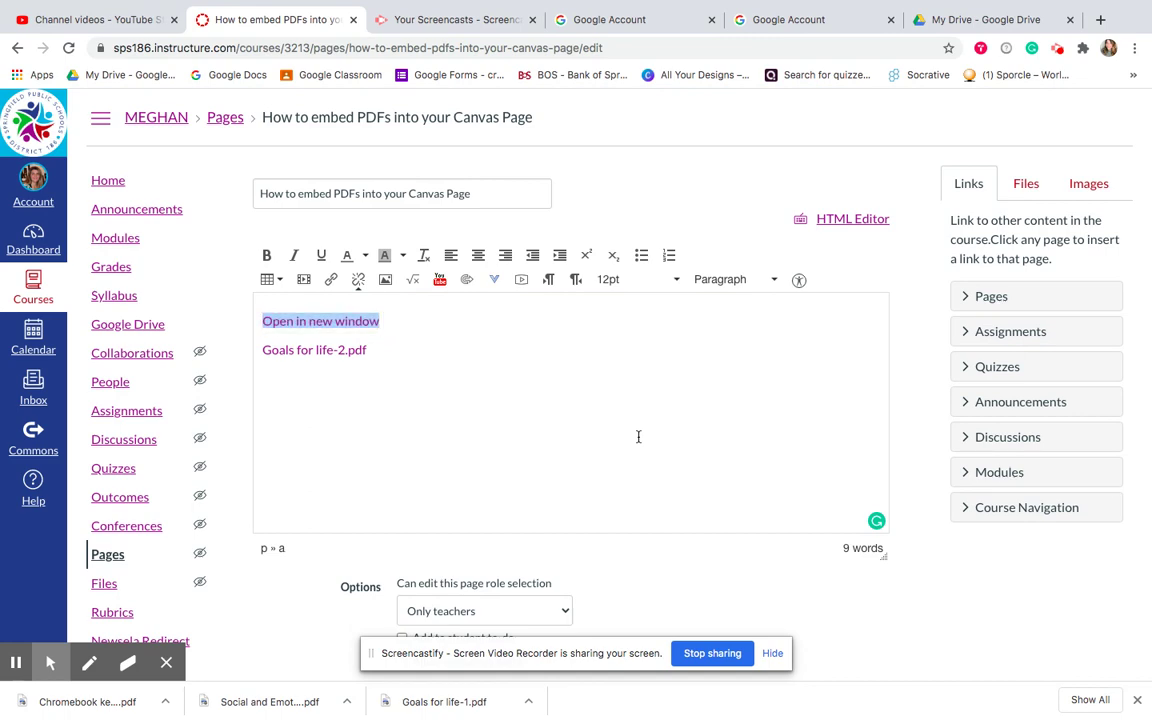
Save the page, test the "Open in new window" link and return to the Canvas page
{"action": "scroll", "coordinate": [795, 581], "scroll_direction": "down", "scroll_amount": 3}
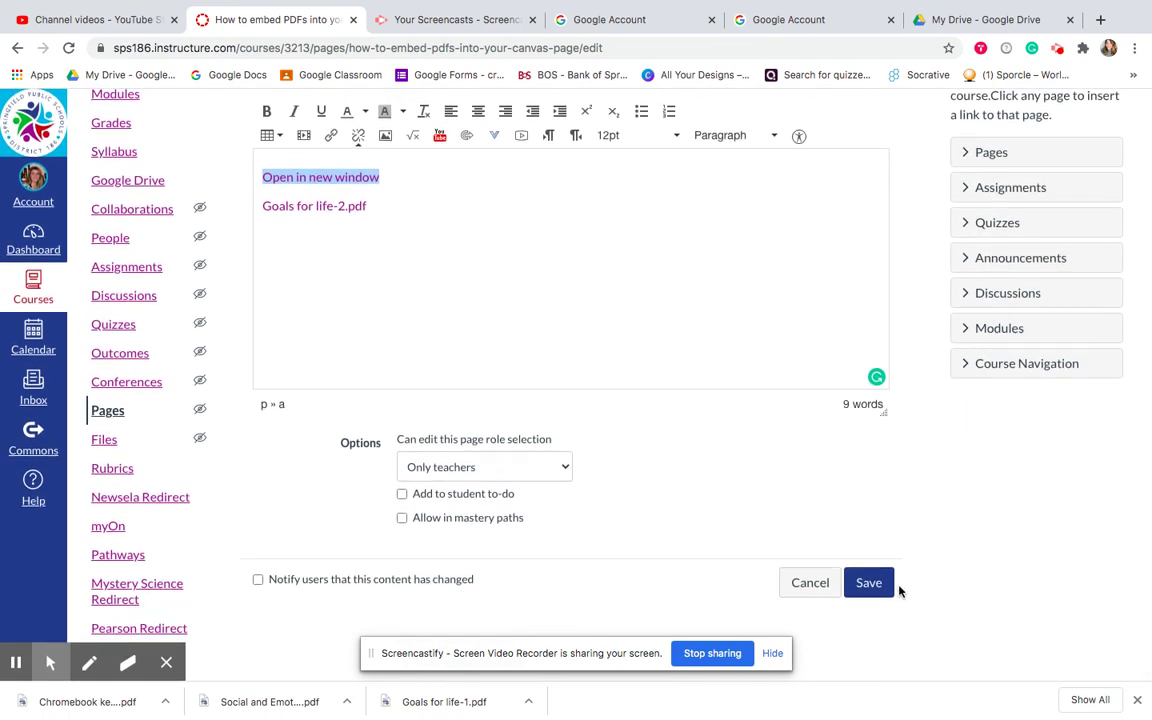
{"action": "left_click", "coordinate": [869, 584]}
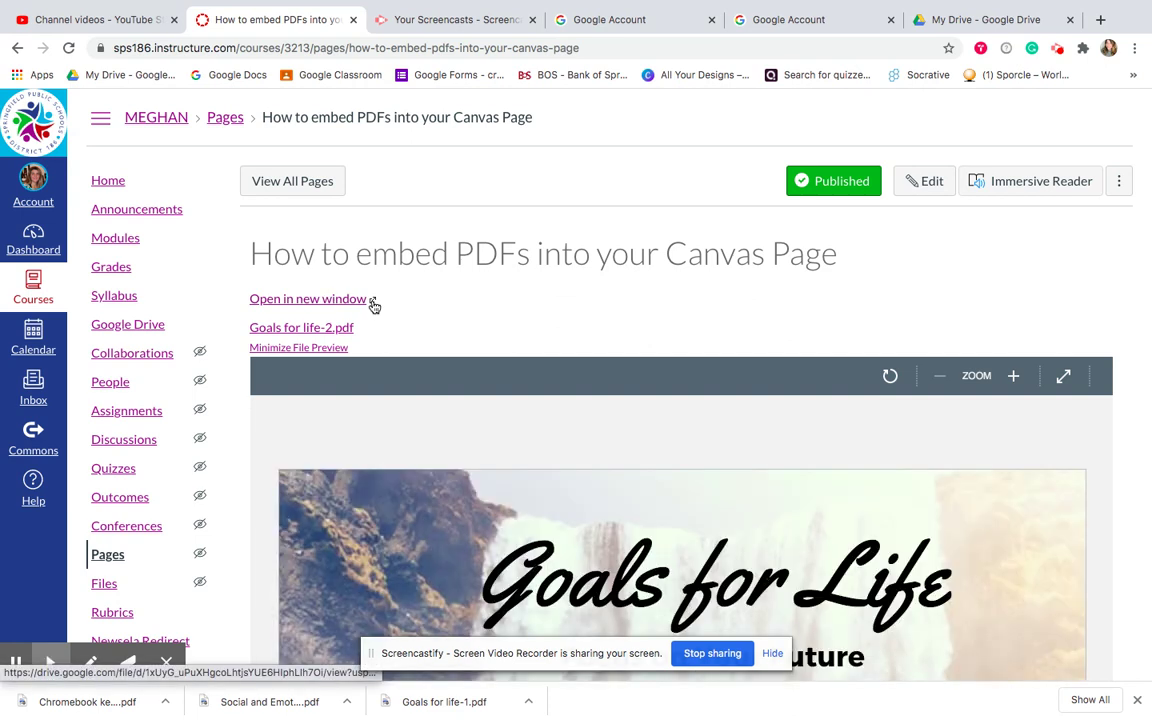
{"action": "left_click", "coordinate": [371, 300]}
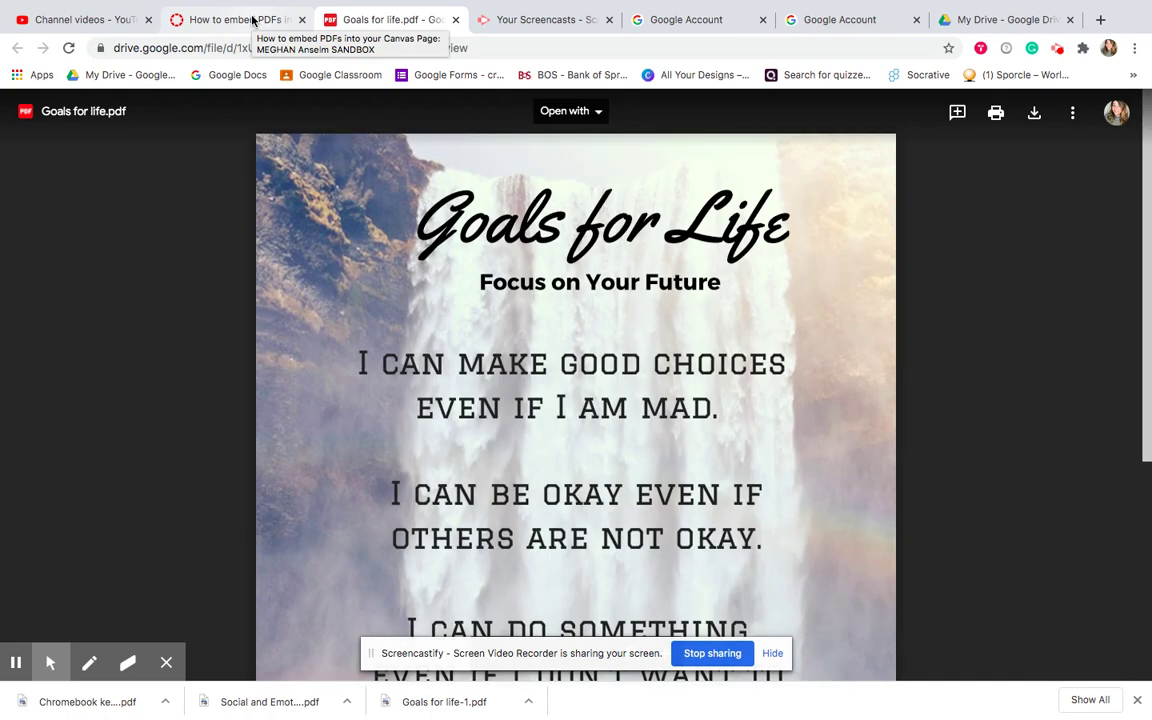
{"action": "left_click", "coordinate": [253, 20]}
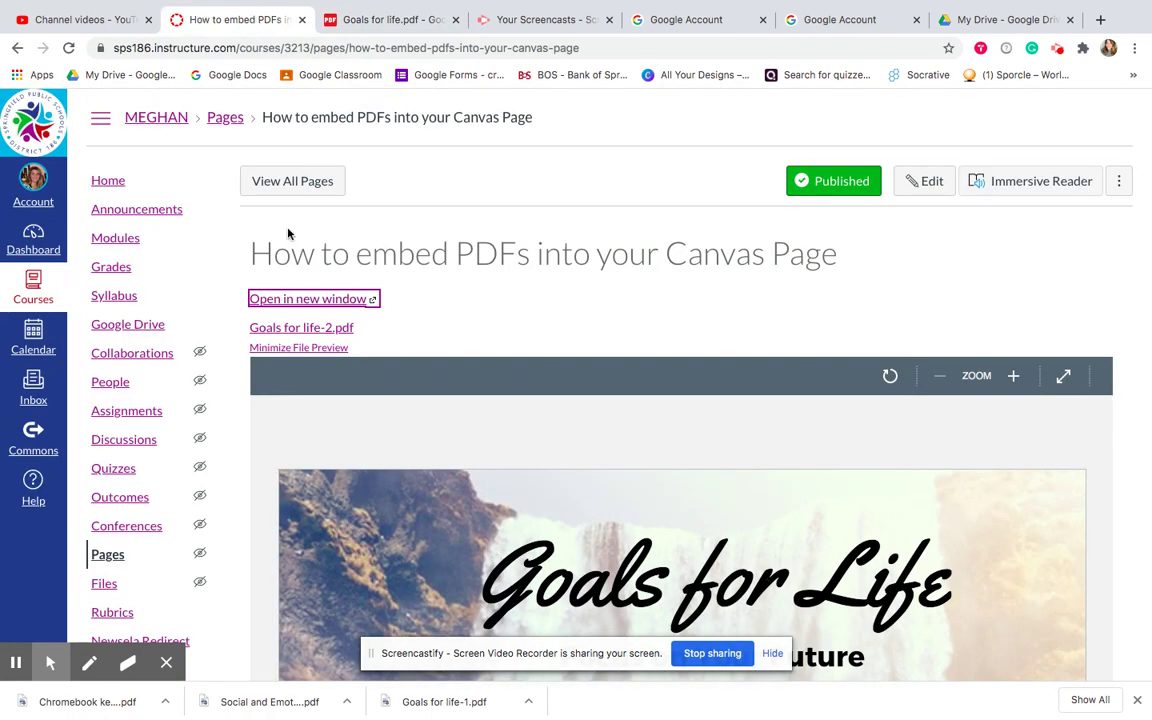
Open the course's Modules page and switch to the browser tab showing Goals for life.pdf from Google Drive
{"action": "left_click", "coordinate": [123, 241]}
{"action": "left_click", "coordinate": [367, 27]}
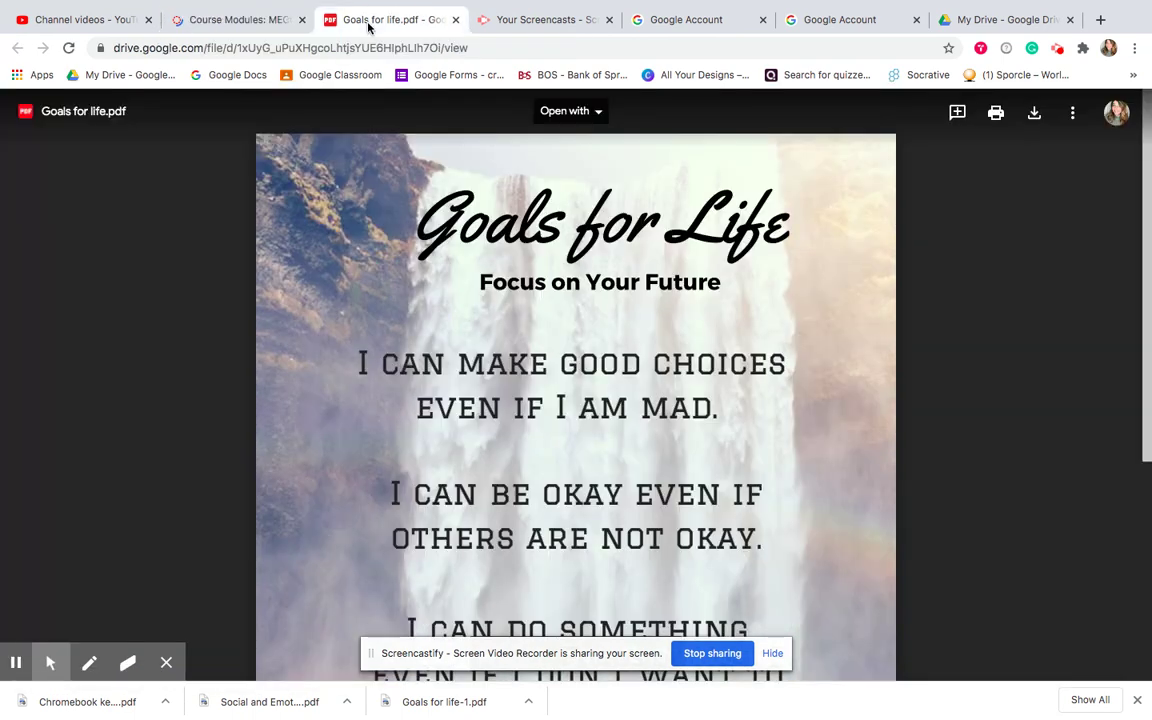